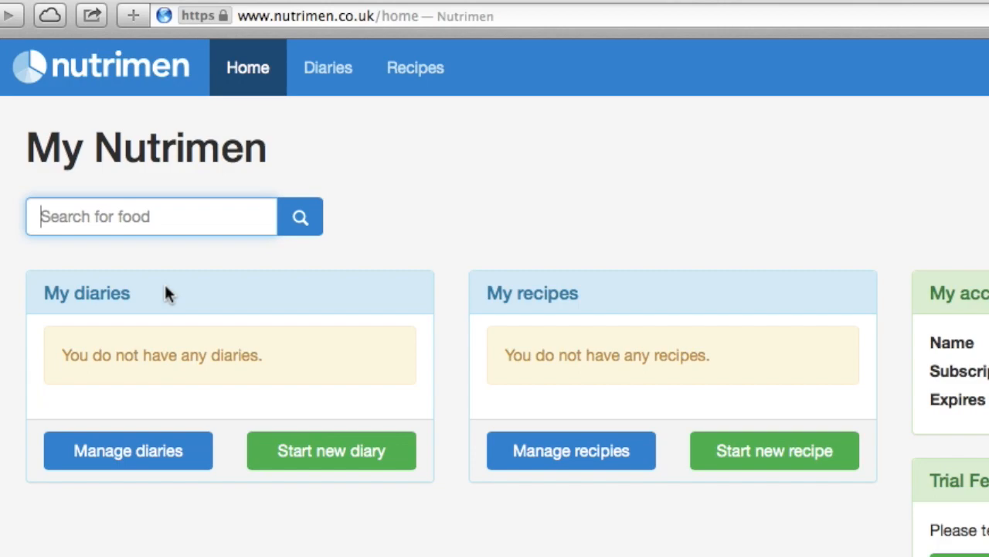
- Start a new diary titled with the client's name, with start date 25/11/2013
{"action": "left_click", "coordinate": [294, 452]}
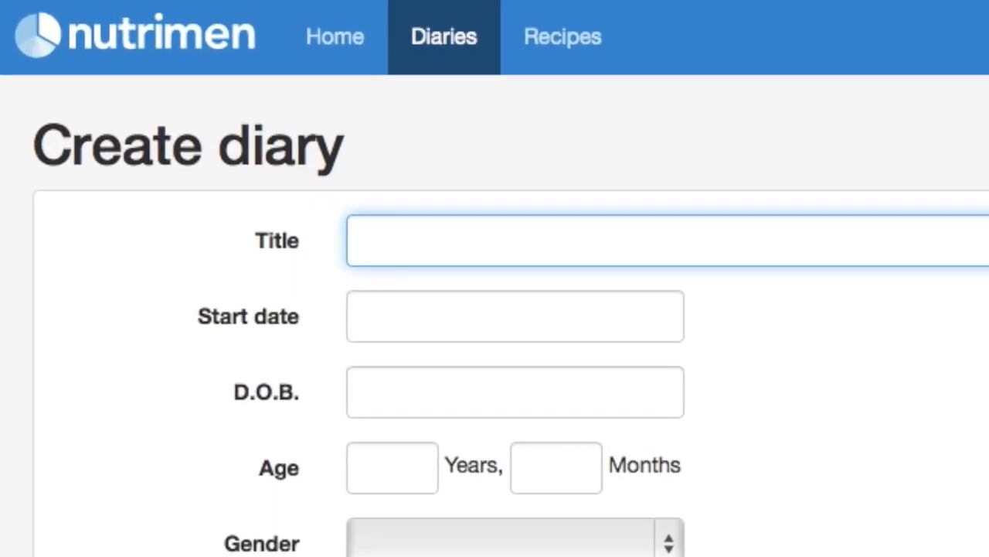
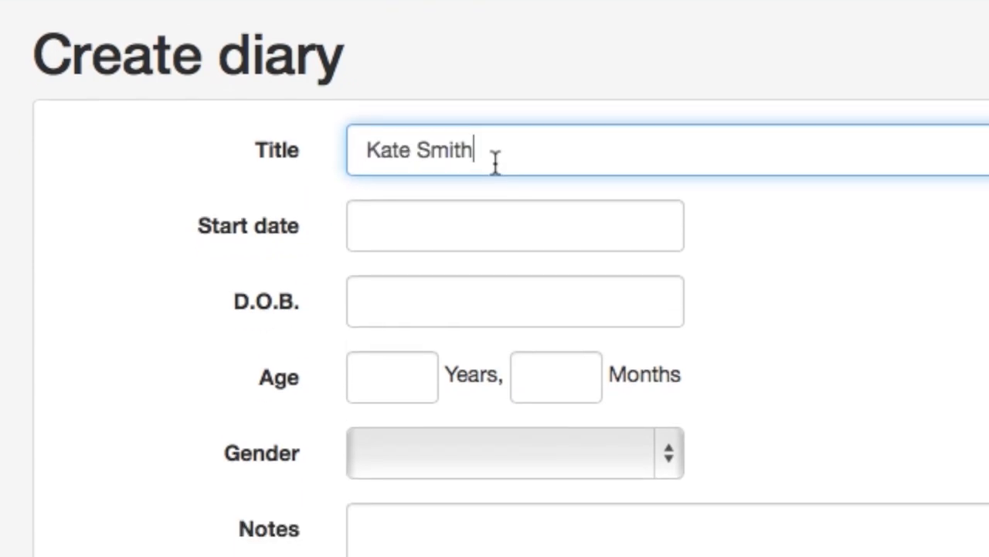
{"action": "key", "text": "Tab"}
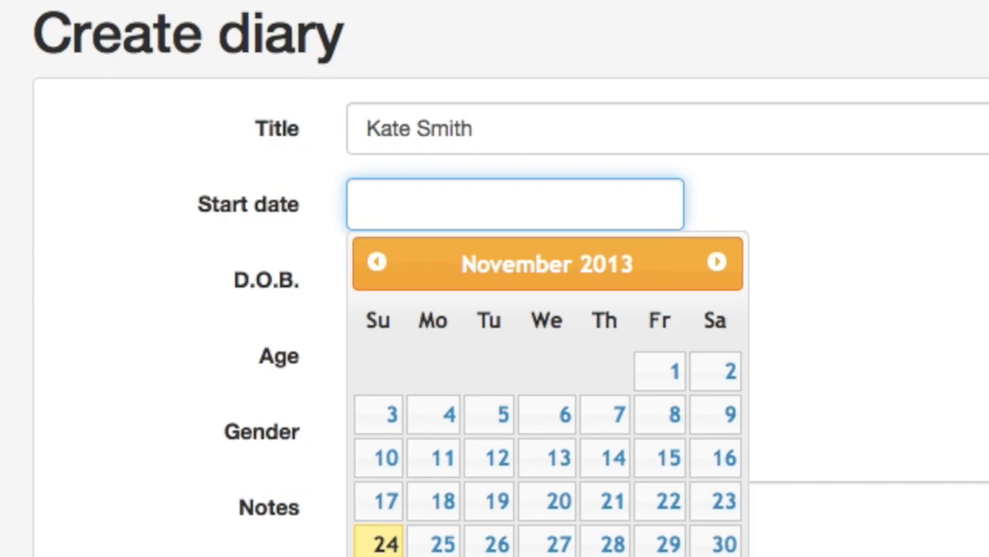
{"action": "left_click", "coordinate": [437, 544]}
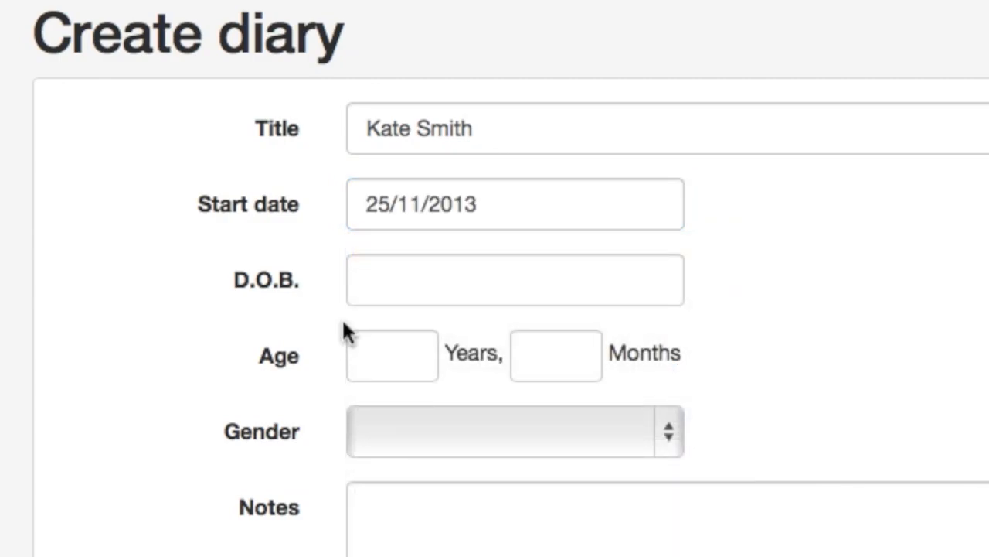
- Enter age 19 years and gender Female, then create the diary
{"action": "left_click", "coordinate": [379, 360]}
{"action": "type", "text": "19"}
{"action": "scroll", "coordinate": [420, 221], "scroll_direction": "down", "scroll_amount": 5}
{"action": "left_click", "coordinate": [667, 211]}
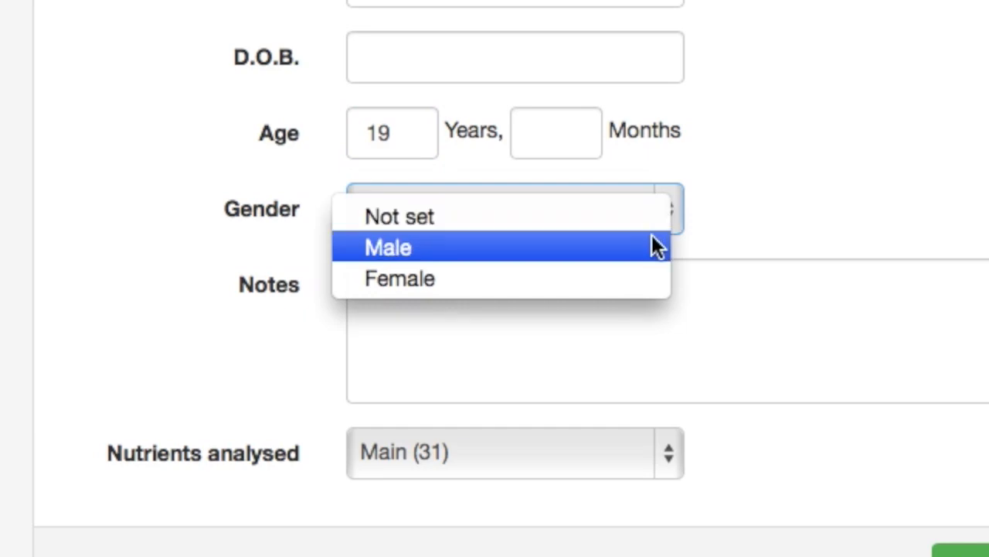
{"action": "left_click", "coordinate": [640, 272]}
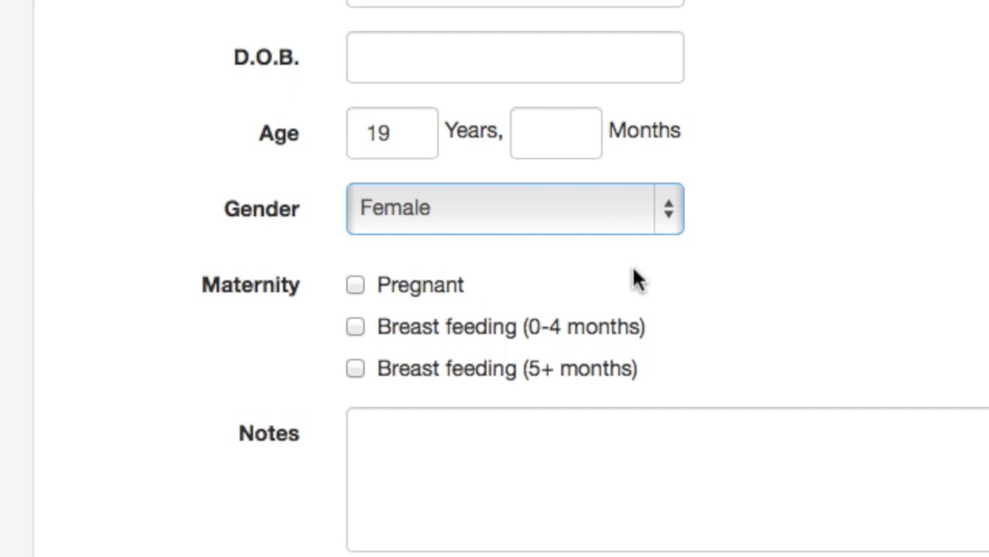
{"action": "scroll", "coordinate": [632, 264], "scroll_direction": "down", "scroll_amount": 4}
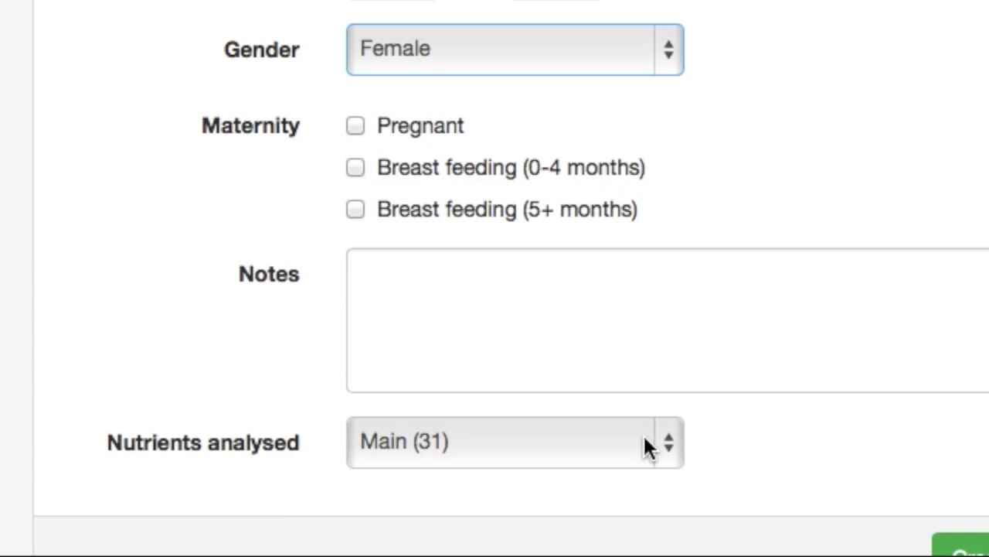
{"action": "left_click", "coordinate": [957, 544]}
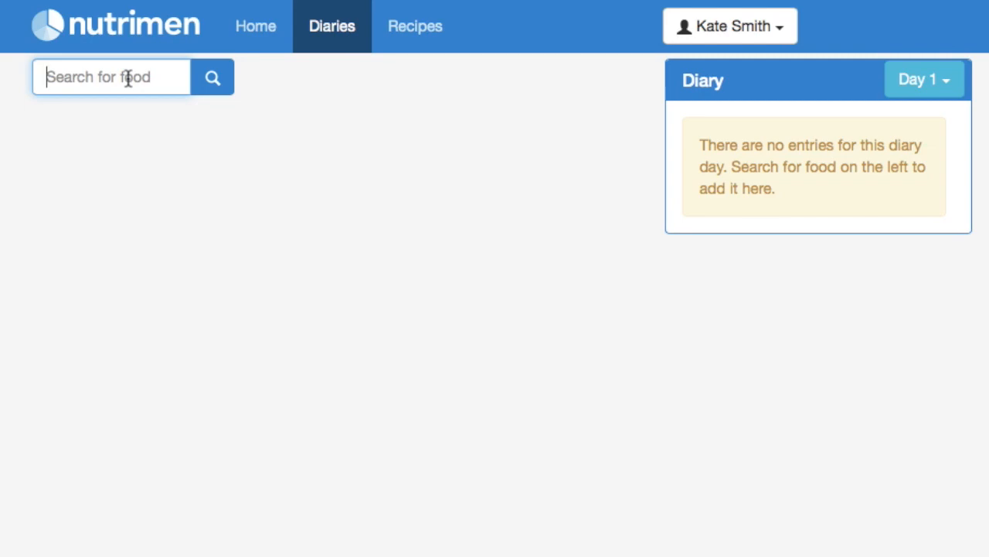
- Add Weetabix, 40 g, as the first Day 1 diary entry
{"action": "type", "text": "weet"}
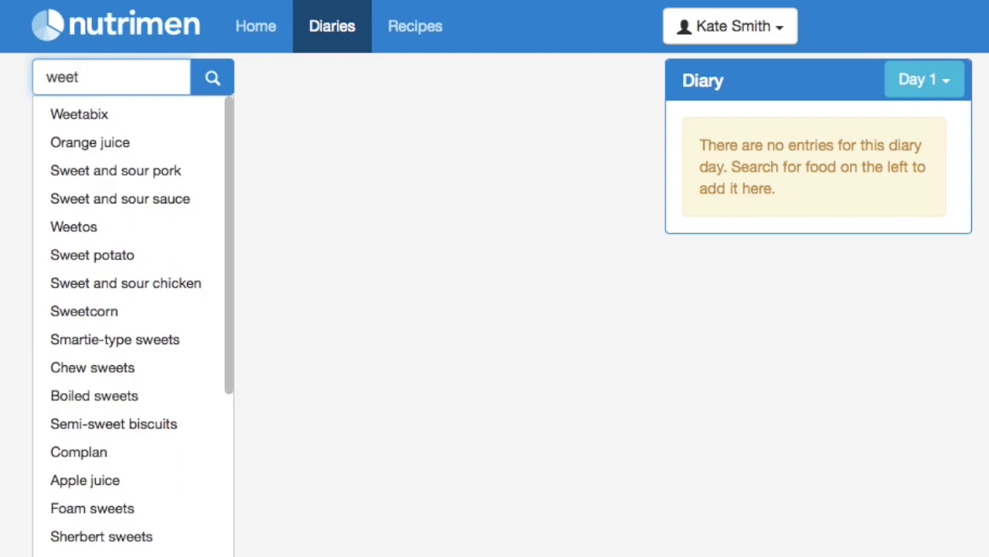
{"action": "key", "text": "Down"}
{"action": "key", "text": "Return"}
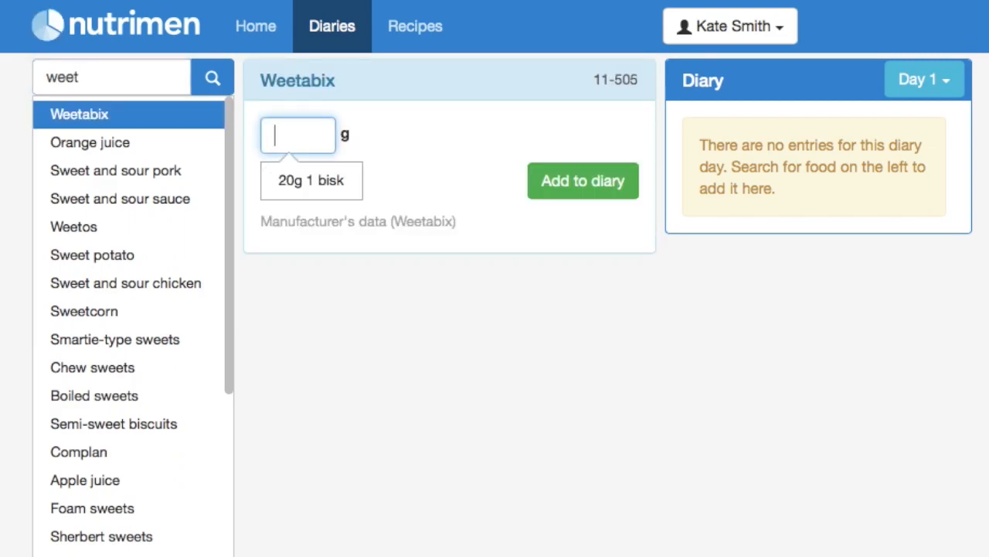
{"action": "type", "text": "40"}
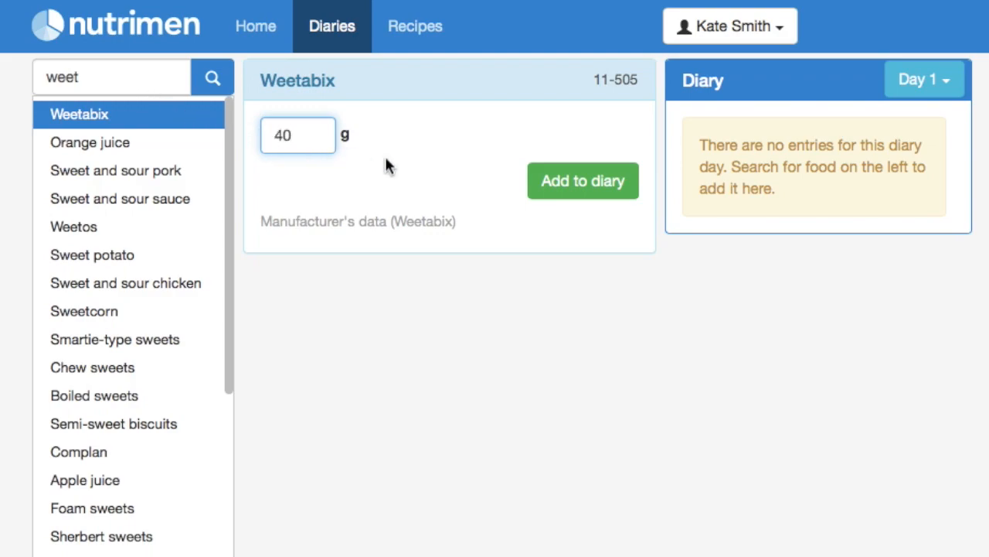
{"action": "left_click", "coordinate": [565, 189]}
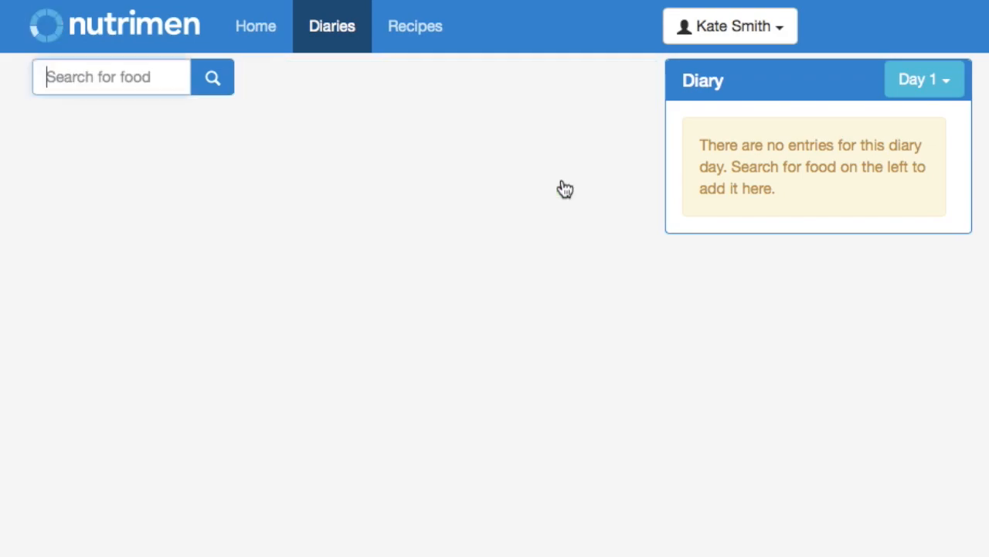
- Add semi-skimmed milk using the 100g with cereals portion
{"action": "left_click", "coordinate": [165, 83]}
{"action": "type", "text": "semi"}
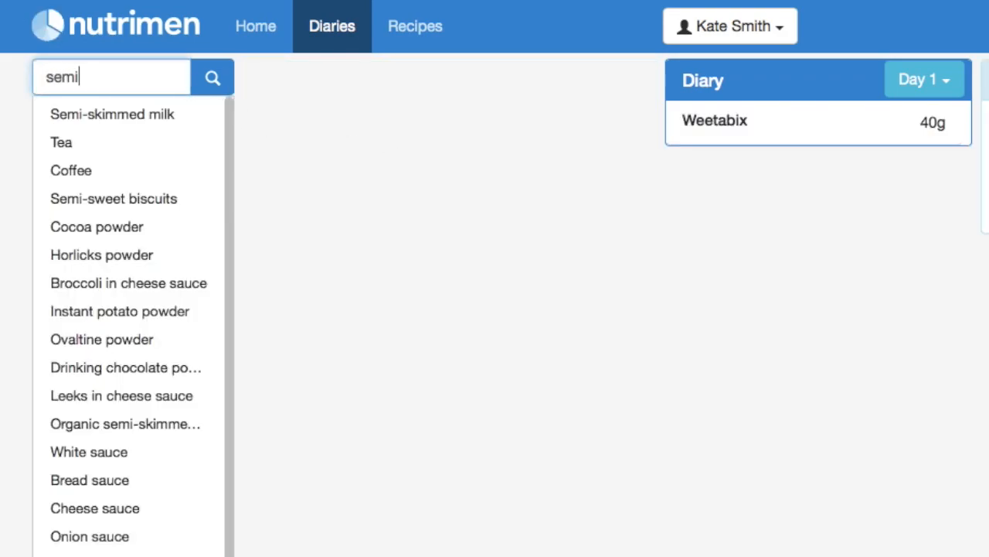
{"action": "key", "text": "Down"}
{"action": "key", "text": "Return"}
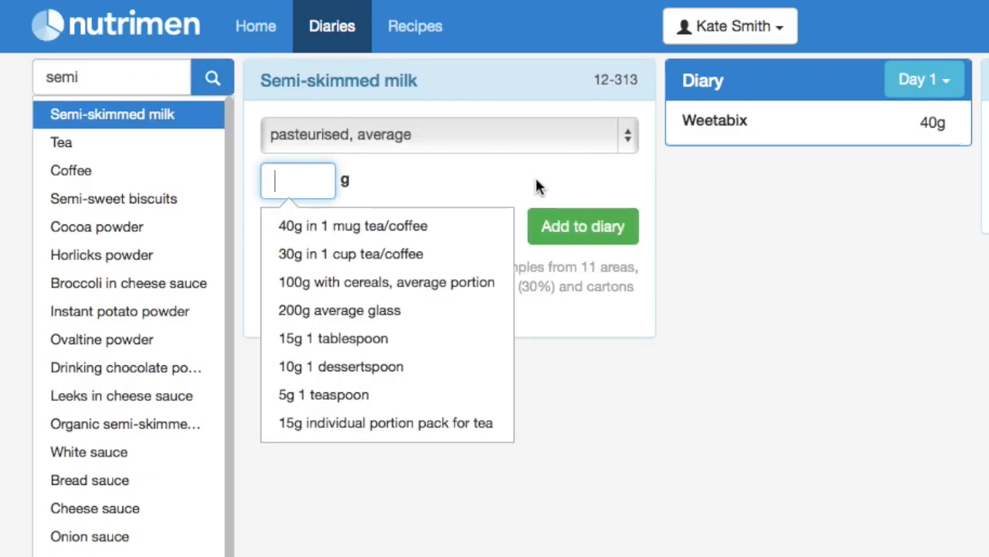
{"action": "left_click", "coordinate": [443, 284]}
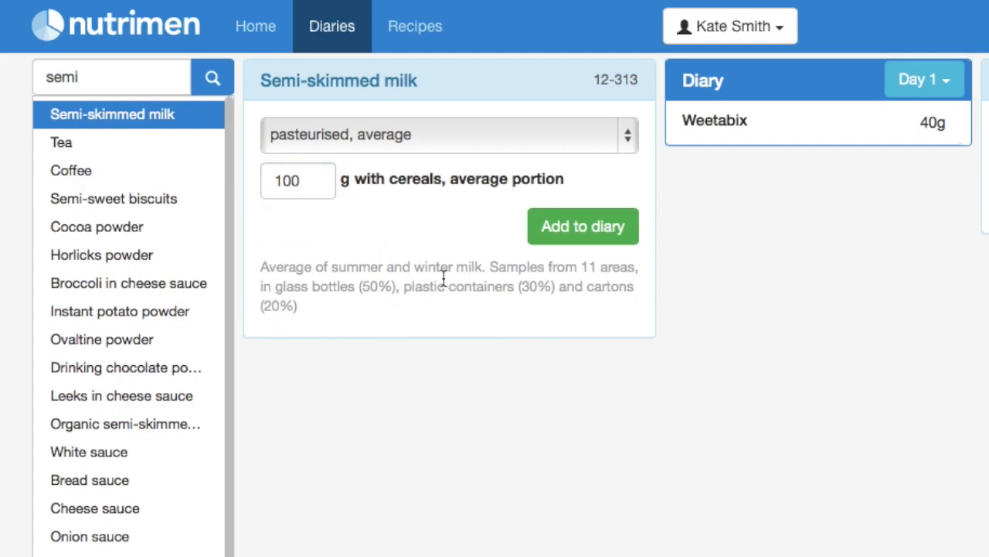
{"action": "left_click", "coordinate": [564, 237]}
- Add white sugar at 6g, 1 heaped teaspoon
{"action": "left_click", "coordinate": [130, 82]}
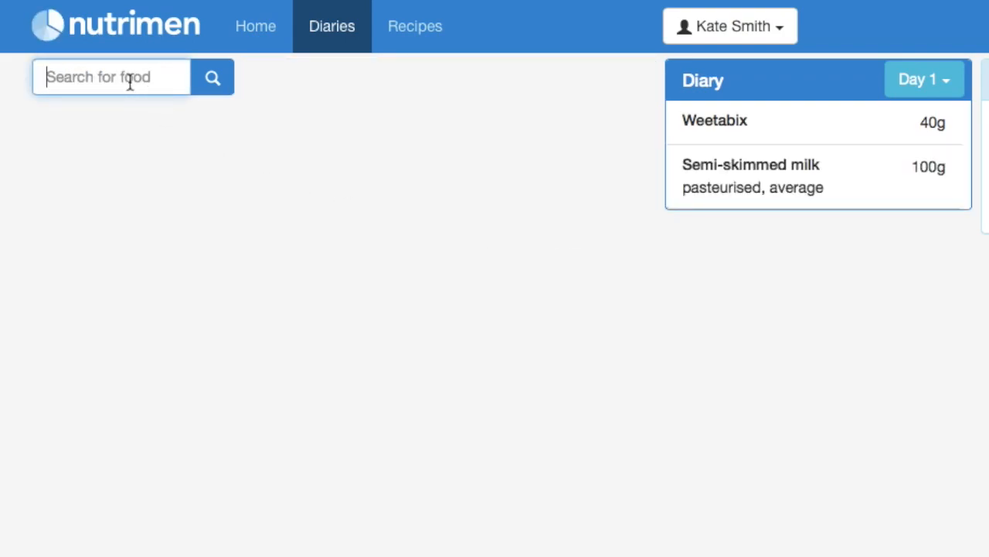
{"action": "type", "text": "sugar"}
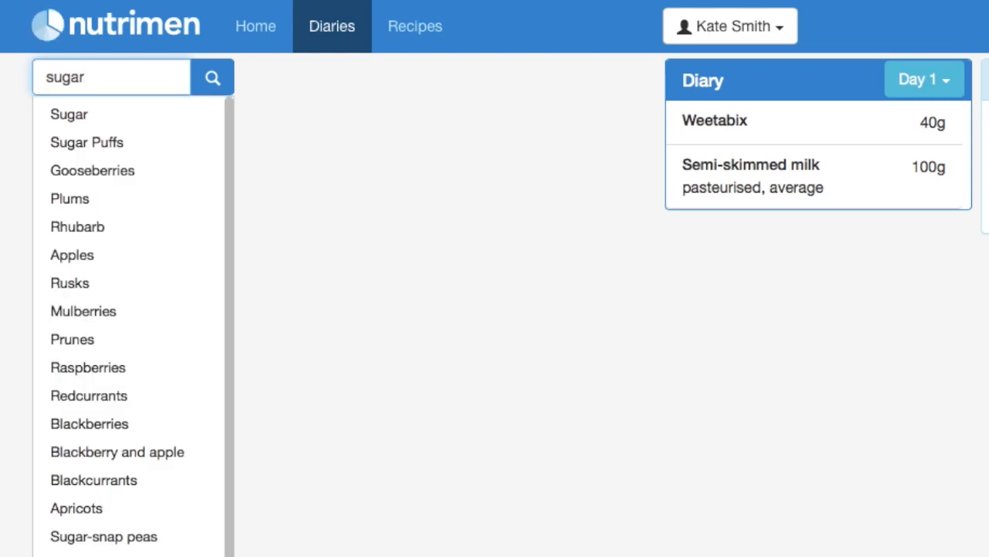
{"action": "key", "text": "Down"}
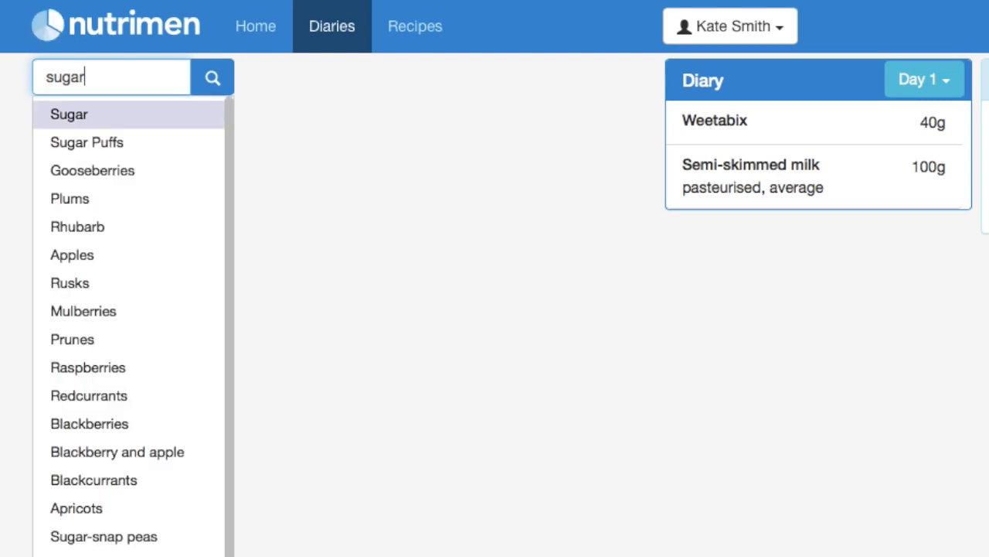
{"action": "key", "text": "Return"}
{"action": "left_click", "coordinate": [627, 139]}
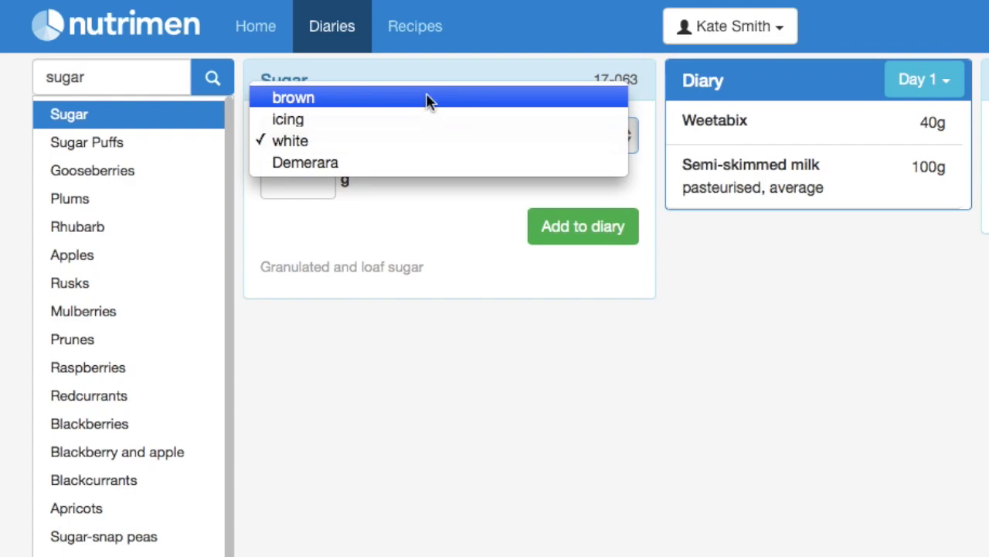
{"action": "left_click", "coordinate": [415, 141]}
{"action": "left_click", "coordinate": [319, 179]}
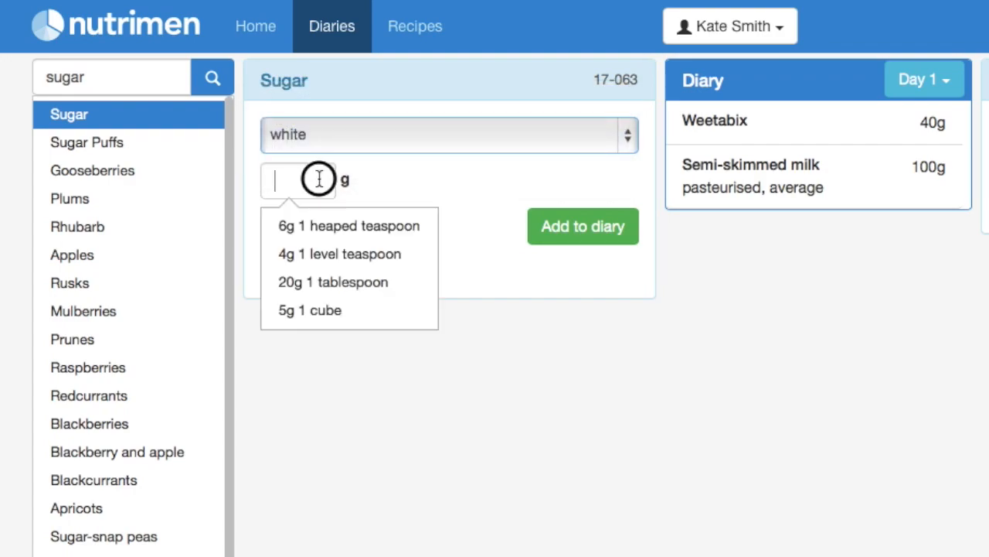
{"action": "left_click", "coordinate": [342, 225]}
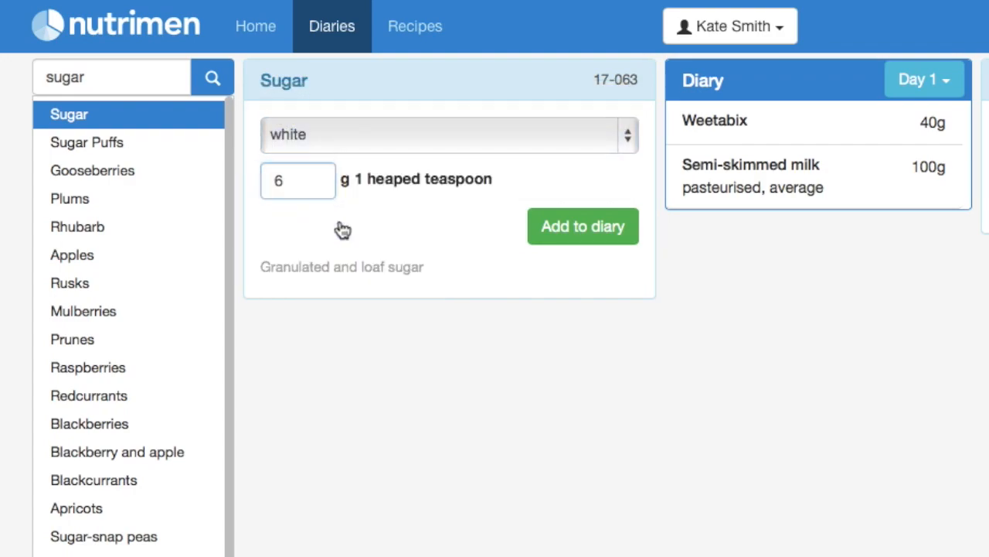
{"action": "left_click", "coordinate": [572, 236]}
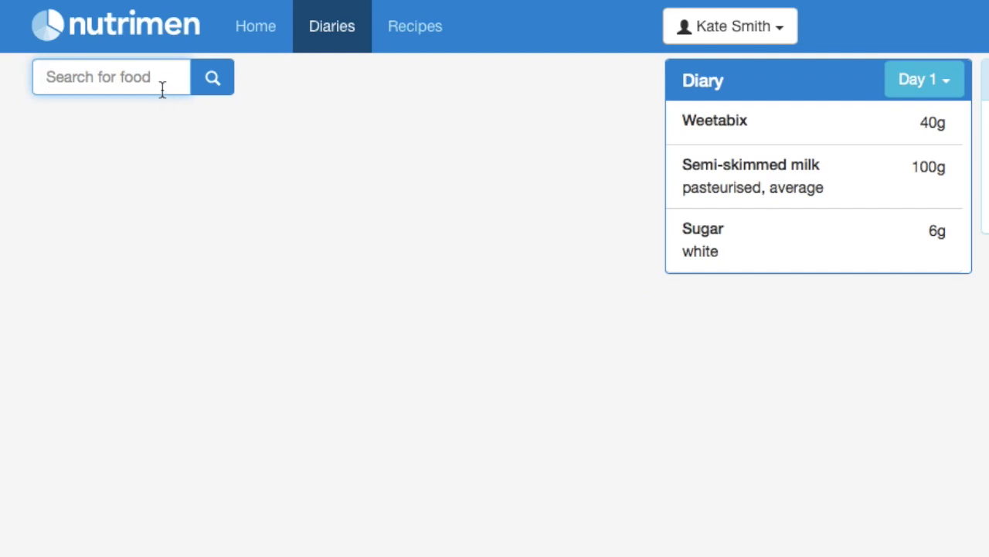
- Add tea, infusion with semi-skimmed milk, as a 260g average mug to Day 1
{"action": "type", "text": "tea"}
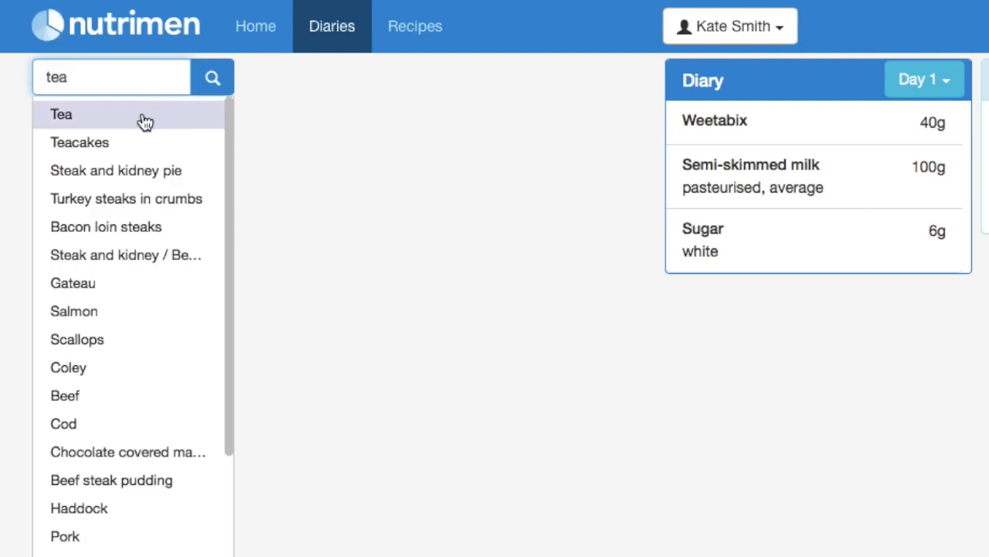
{"action": "left_click", "coordinate": [144, 122]}
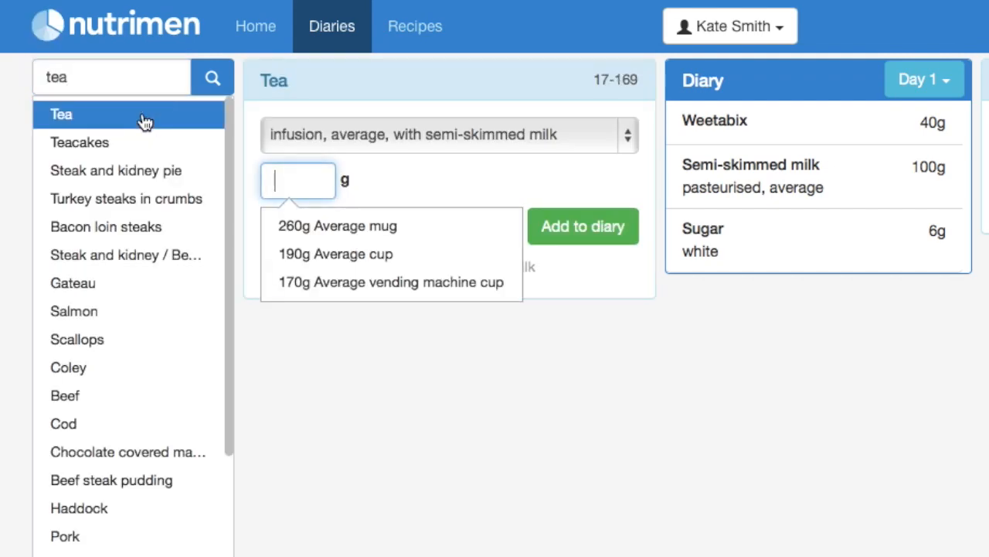
{"action": "left_click", "coordinate": [628, 140]}
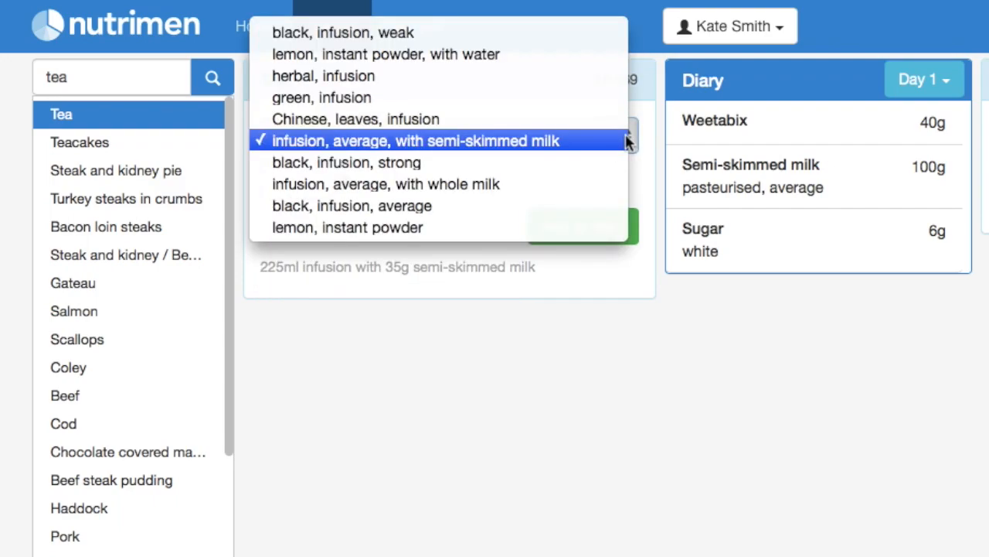
{"action": "left_click", "coordinate": [563, 143]}
{"action": "left_click", "coordinate": [290, 177]}
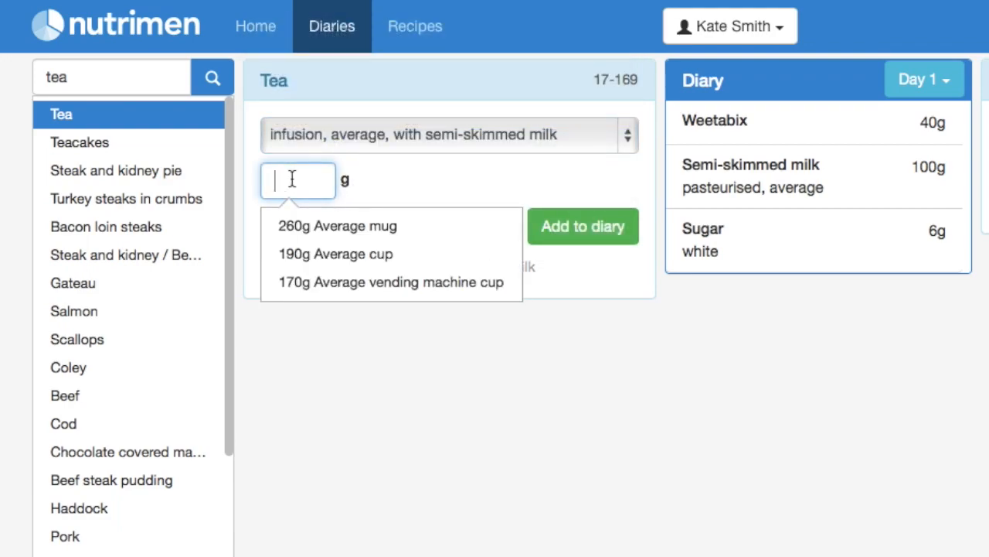
{"action": "left_click", "coordinate": [329, 232]}
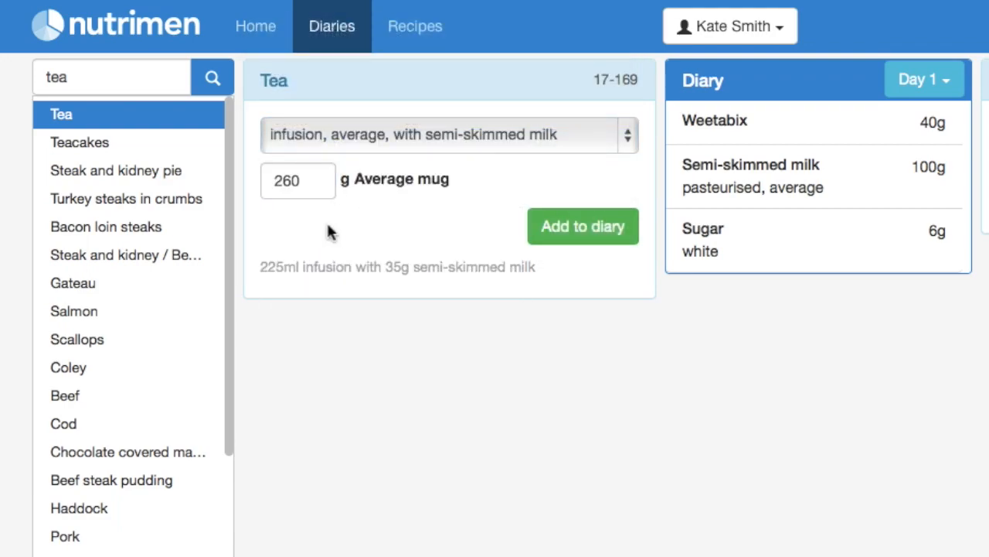
{"action": "left_click", "coordinate": [577, 235]}
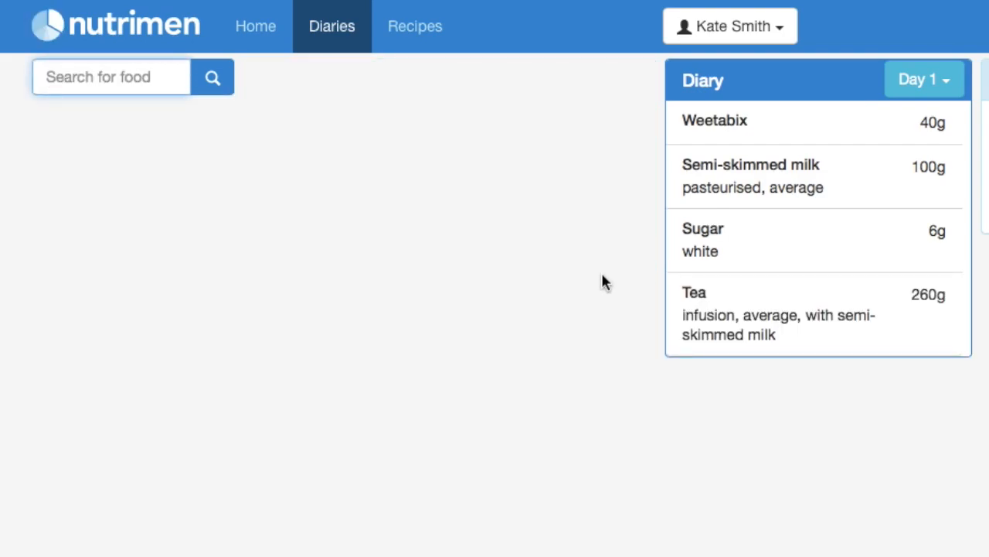
{"action": "mouse_move", "coordinate": [820, 325]}
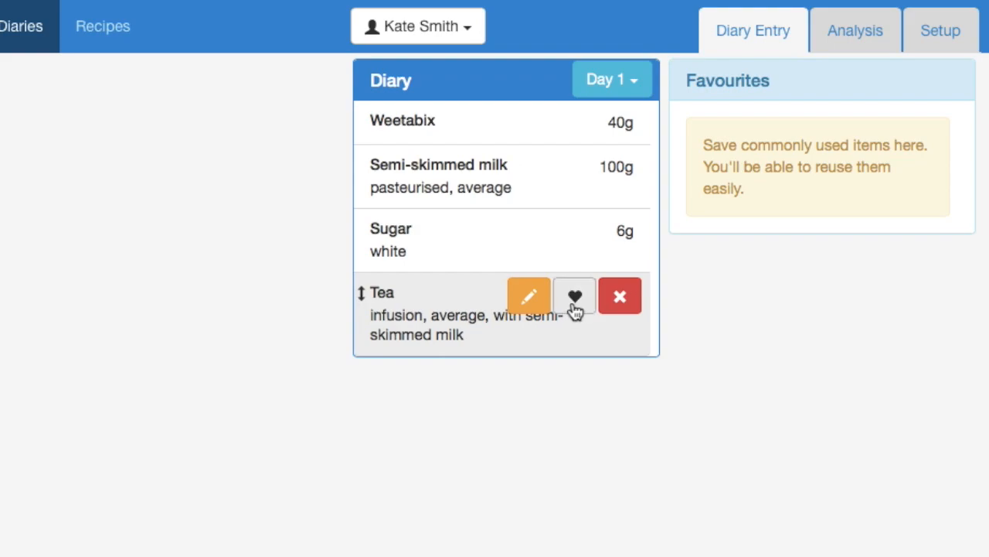
- Mark the 260g tea as a favourite and add it twice from Favourites
{"action": "left_click", "coordinate": [575, 300]}
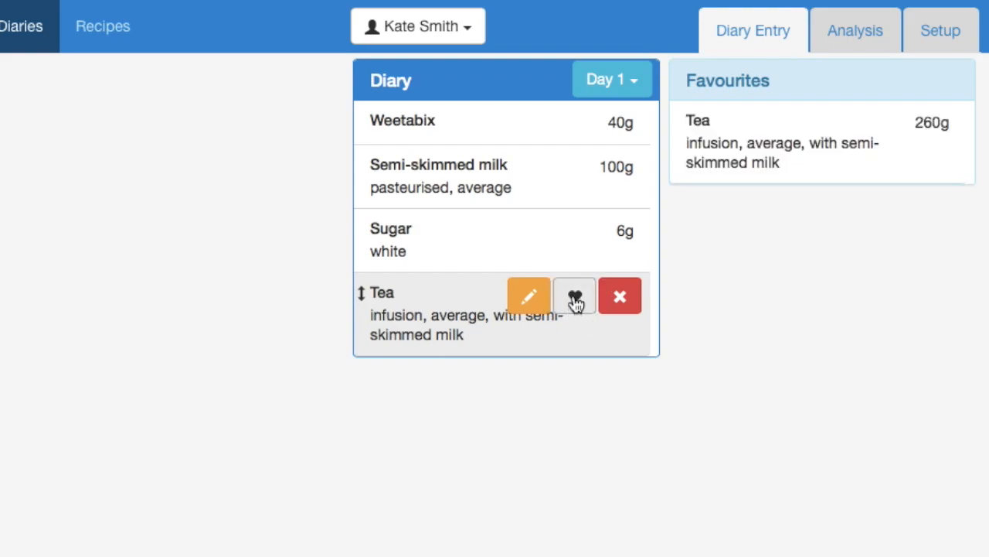
{"action": "mouse_move", "coordinate": [767, 158]}
{"action": "mouse_move", "coordinate": [531, 320]}
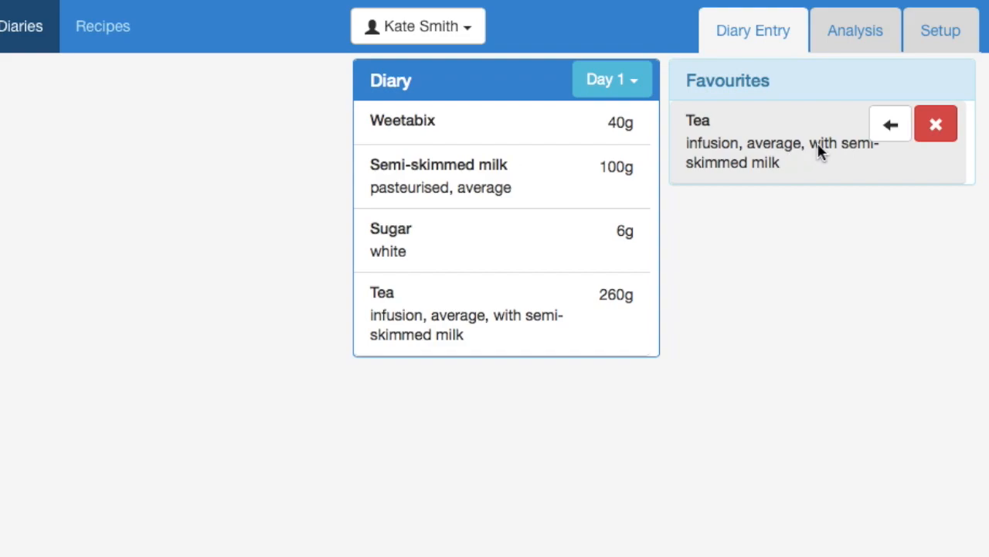
{"action": "left_click", "coordinate": [893, 139]}
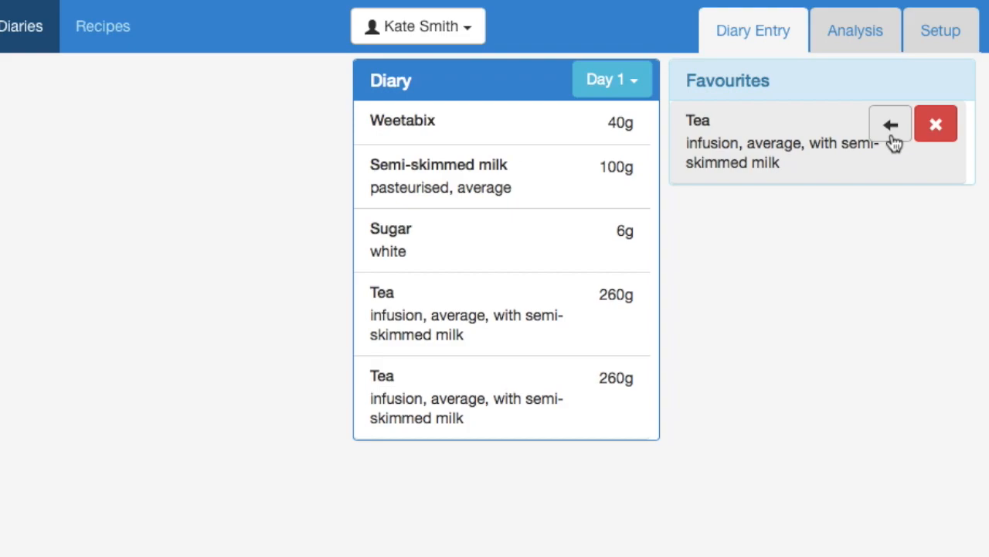
{"action": "left_click", "coordinate": [893, 139]}
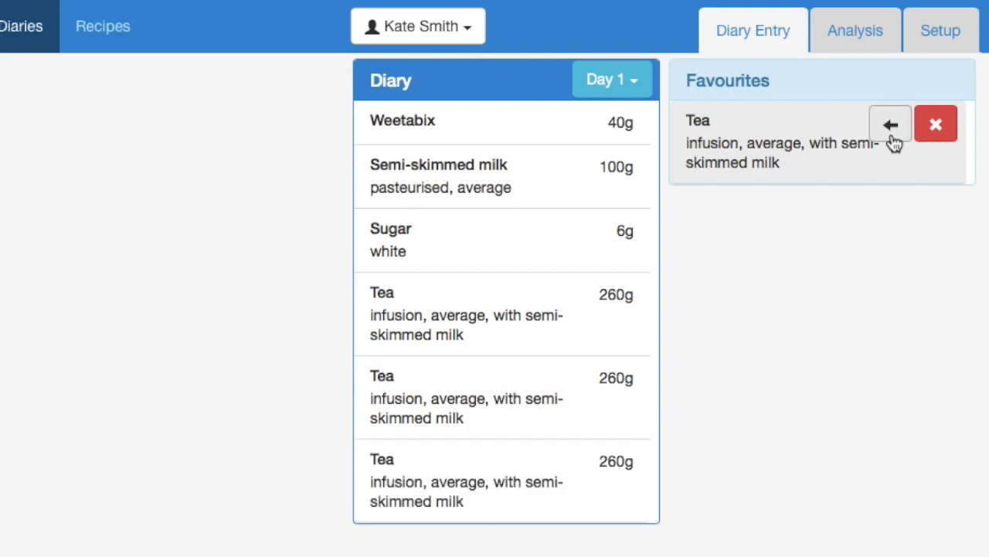
- Delete the two extra tea rows, leaving a single tea entry
{"action": "mouse_move", "coordinate": [558, 406]}
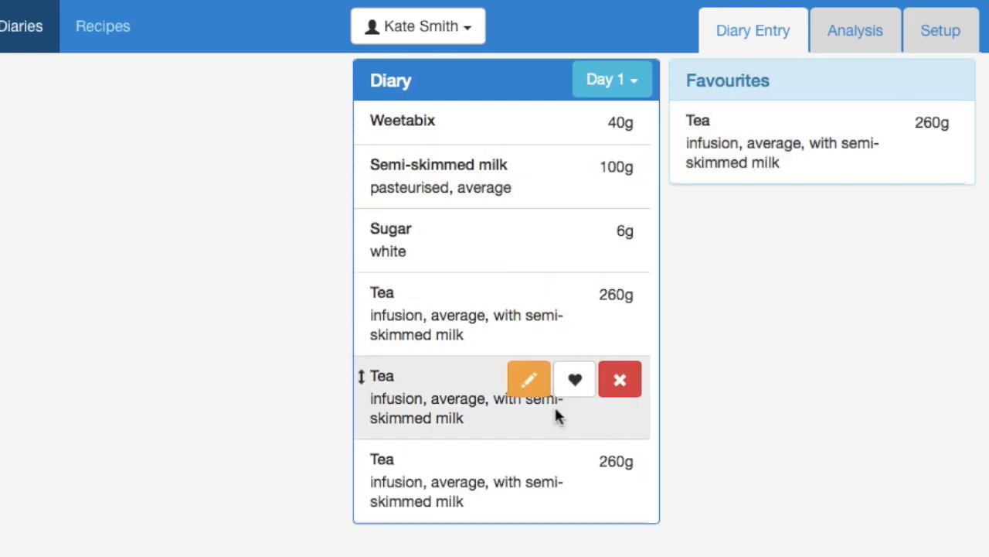
{"action": "mouse_move", "coordinate": [596, 486]}
{"action": "left_click", "coordinate": [620, 465]}
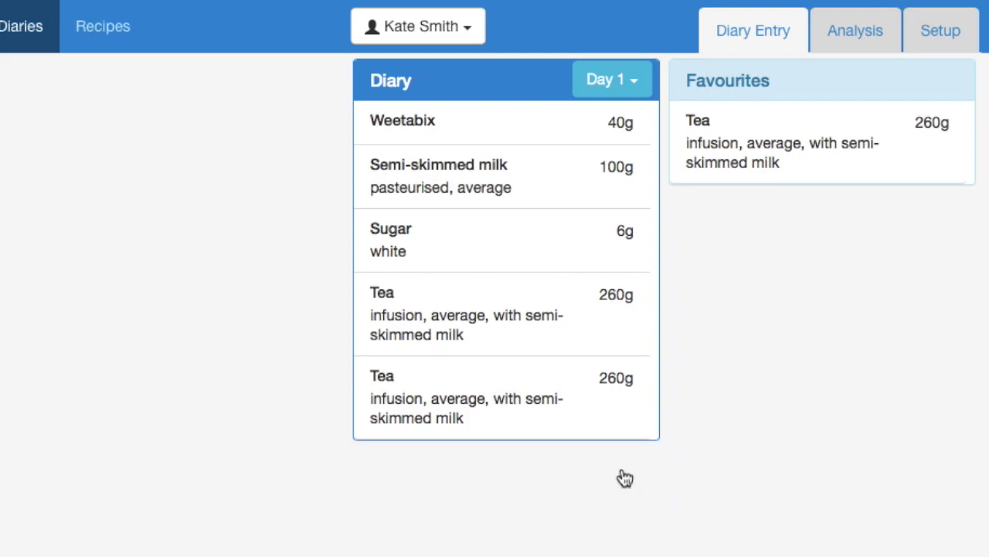
{"action": "left_click", "coordinate": [622, 383]}
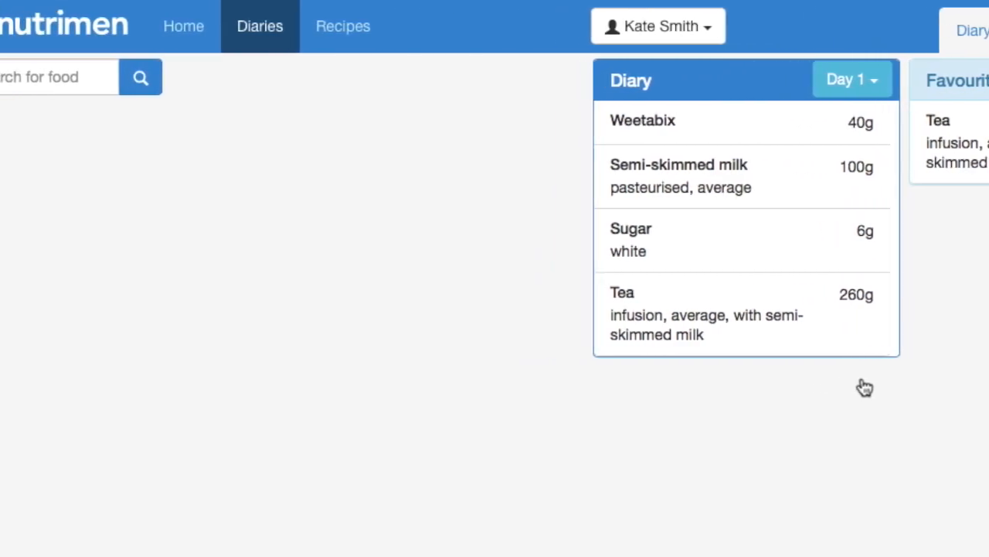
- Add a 22g two-finger Kit Kat, then another 260g tea from Favourites
{"action": "left_click", "coordinate": [42, 75]}
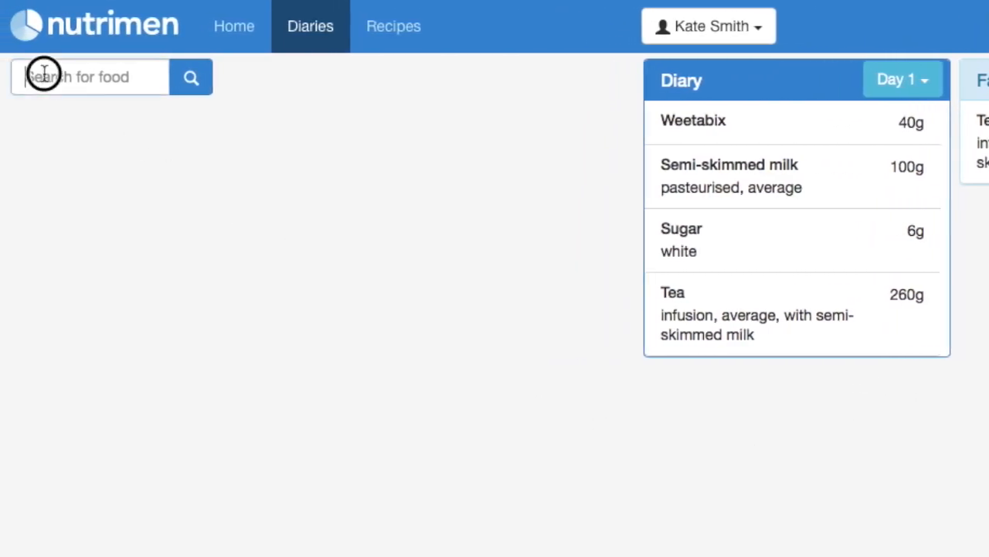
{"action": "type", "text": "kit"}
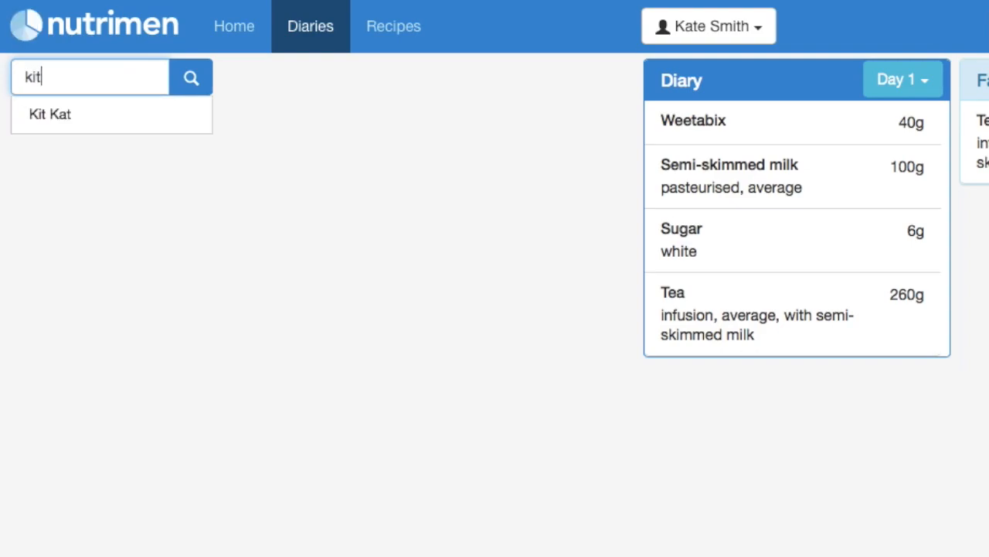
{"action": "left_click", "coordinate": [176, 125]}
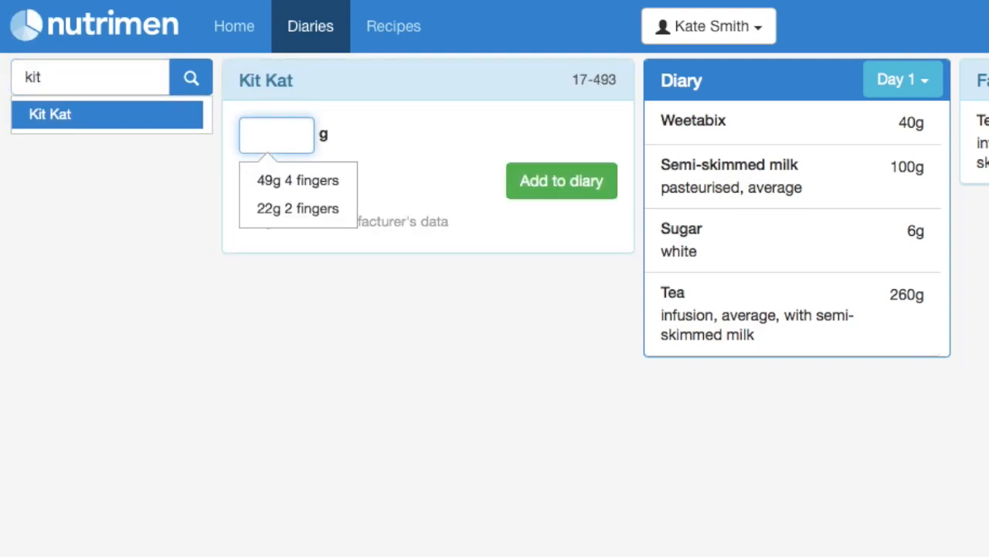
{"action": "left_click", "coordinate": [302, 210]}
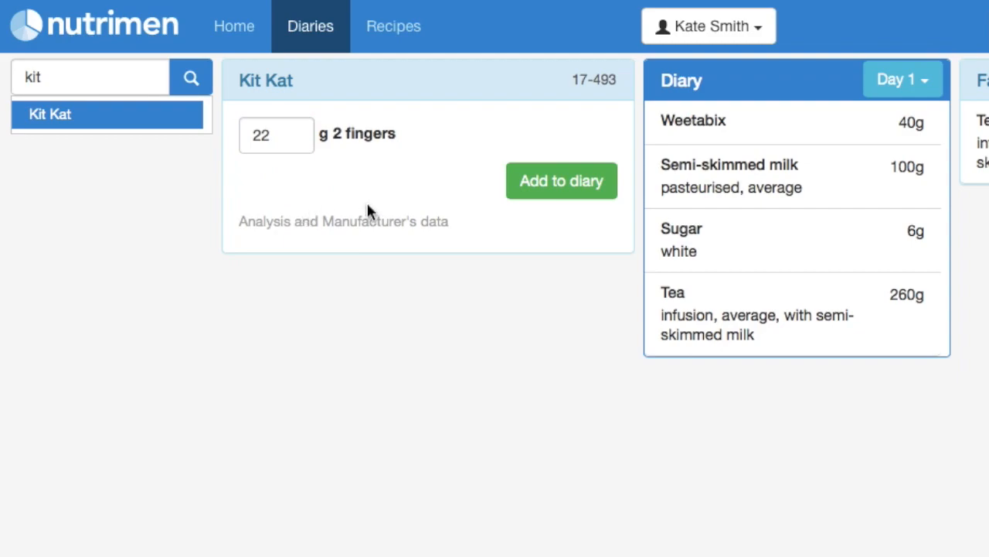
{"action": "left_click", "coordinate": [595, 198]}
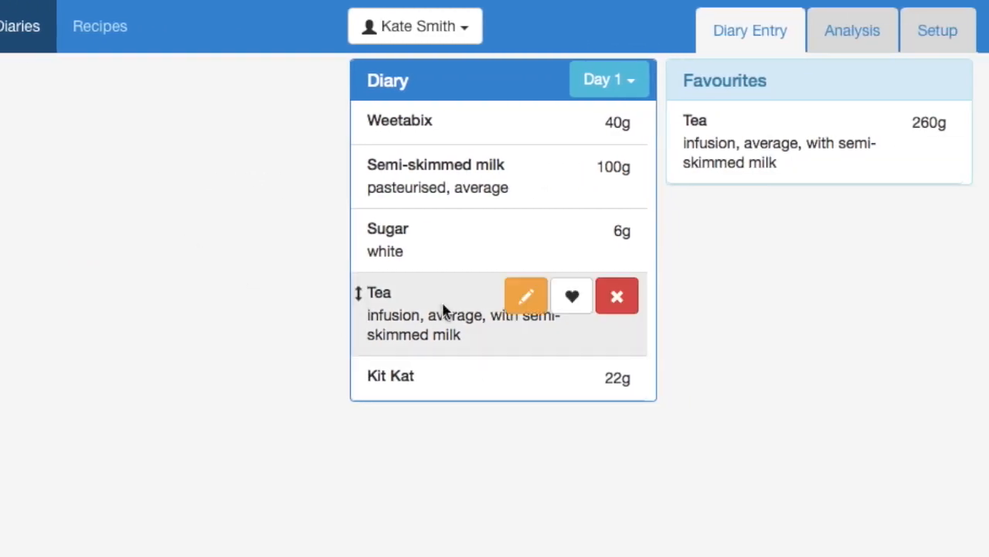
{"action": "left_click", "coordinate": [889, 132]}
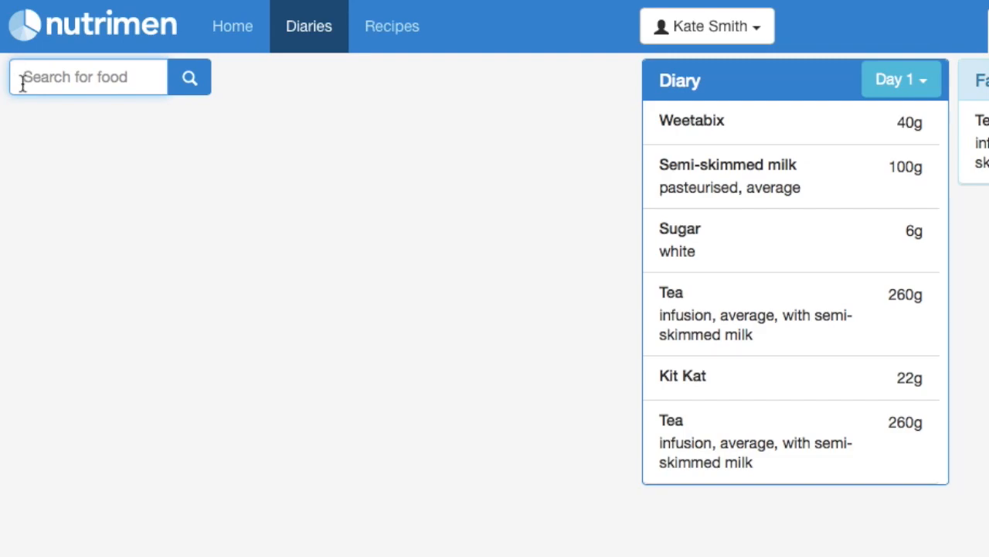
- Add 72 g of average wholemeal bread as Day 1's seventh entry
{"action": "type", "text": "wholemeal"}
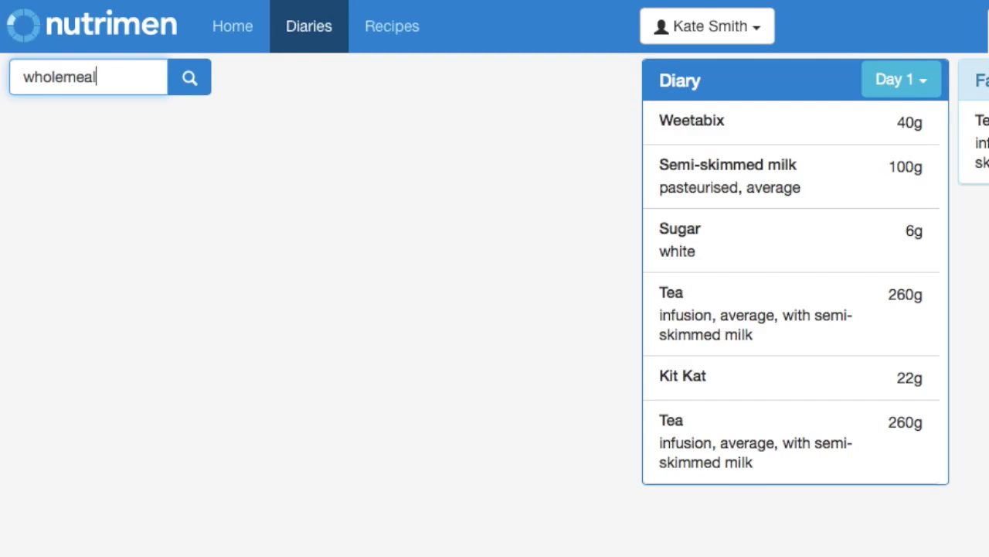
{"action": "key", "text": "Down"}
{"action": "key", "text": "Return"}
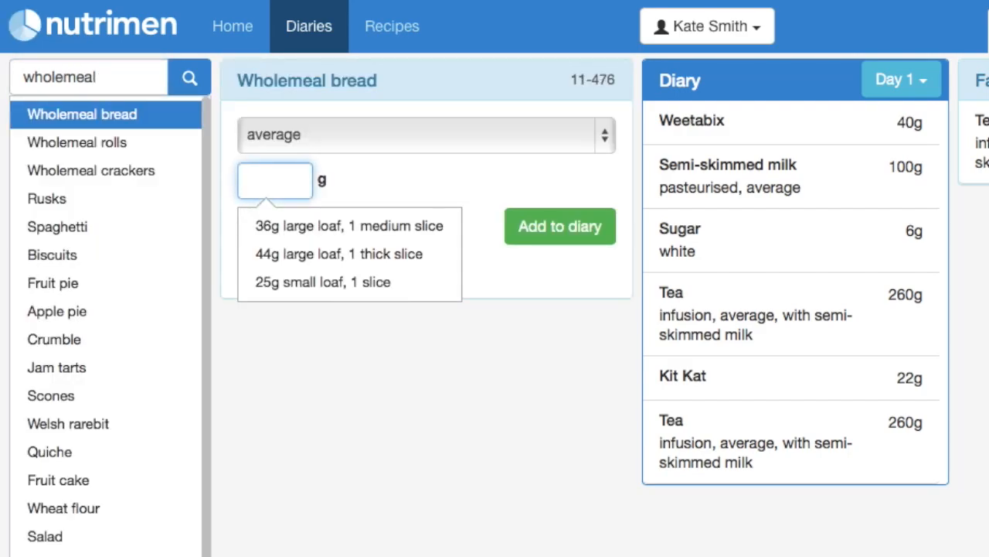
{"action": "left_click", "coordinate": [605, 139]}
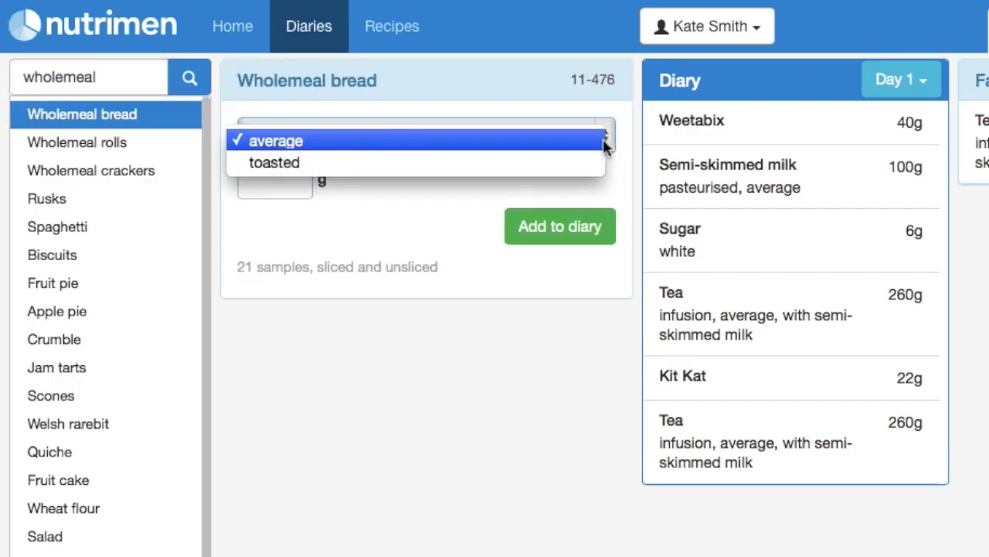
{"action": "left_click", "coordinate": [592, 147]}
{"action": "left_click", "coordinate": [293, 177]}
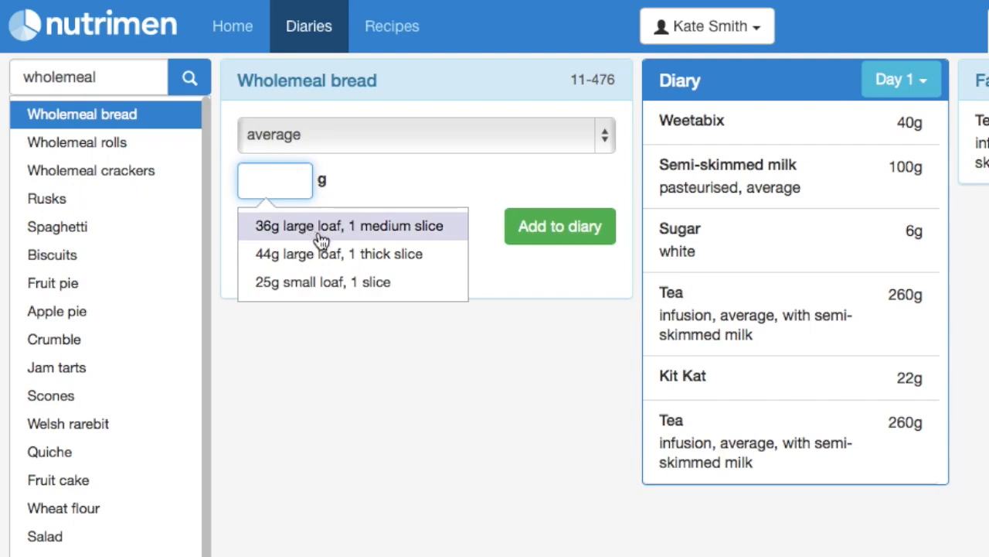
{"action": "type", "text": "72"}
{"action": "key", "text": "Return"}
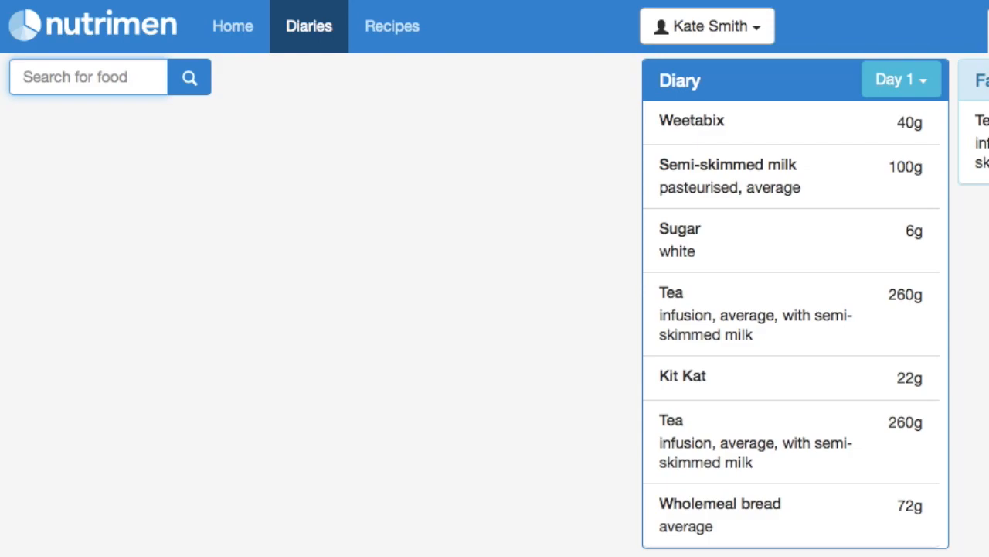
{"action": "type", "text": "fat spread"}
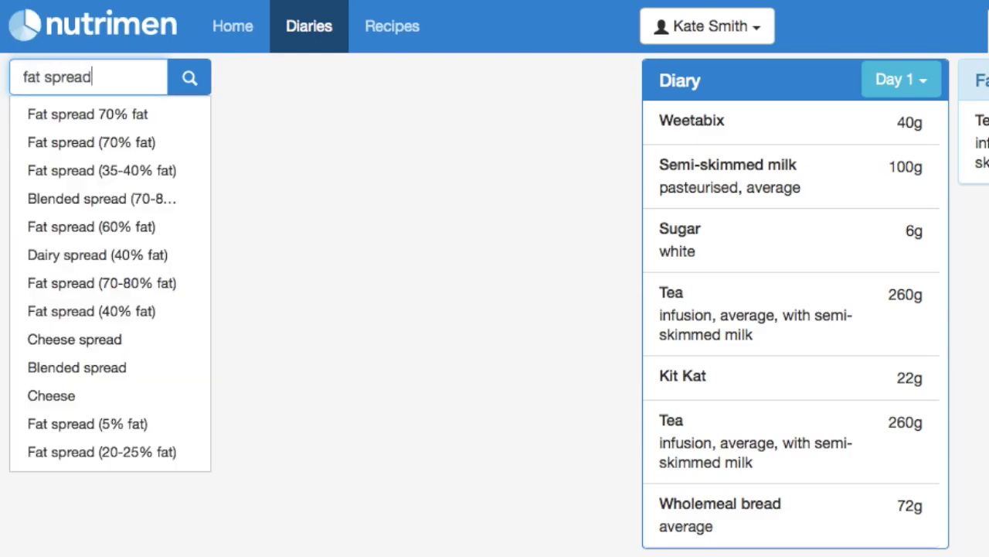
- Add 14 g of Fat spread 70% fat, monounsaturated, then search for 'chedda'
{"action": "key", "text": "Down"}
{"action": "key", "text": "Return"}
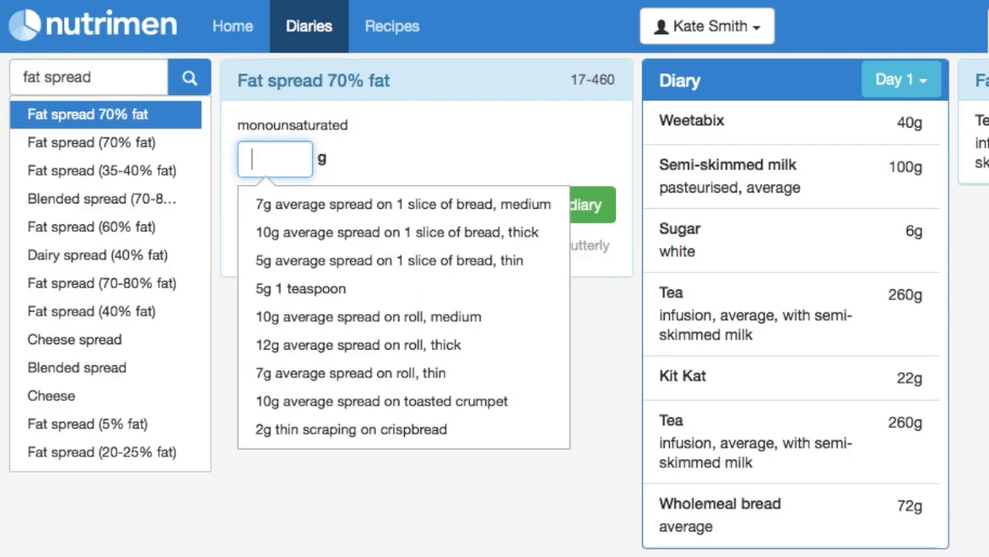
{"action": "left_click", "coordinate": [606, 282]}
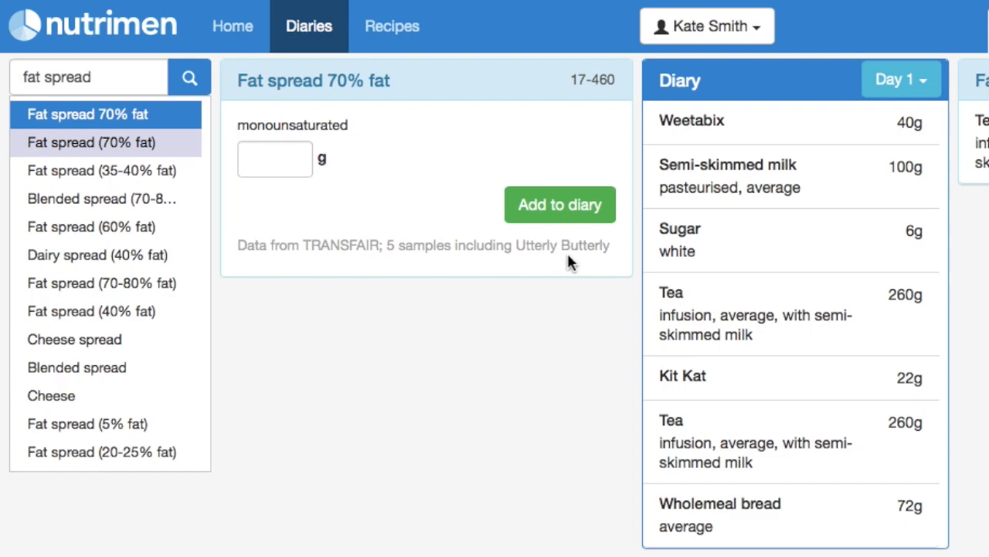
{"action": "left_click", "coordinate": [270, 161]}
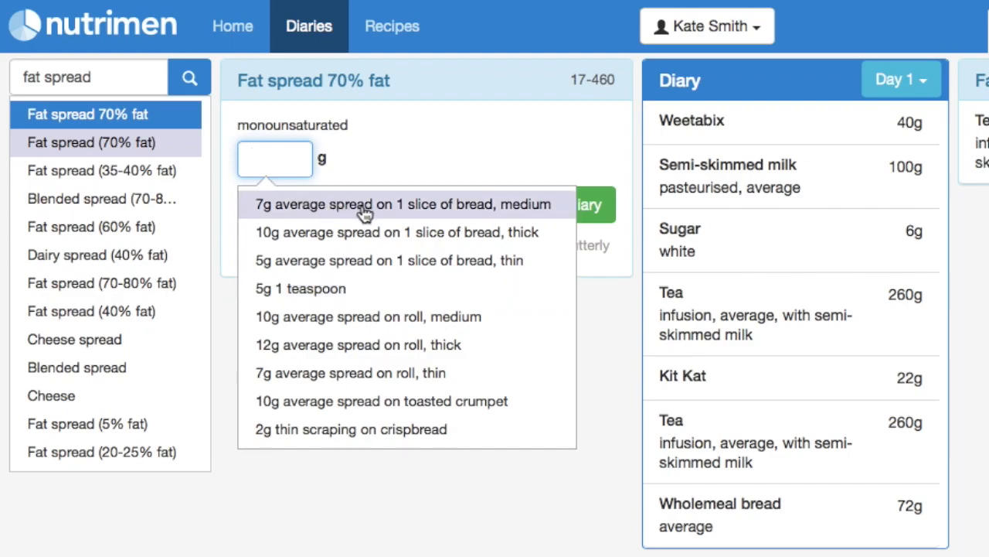
{"action": "left_click", "coordinate": [280, 161]}
{"action": "type", "text": "14"}
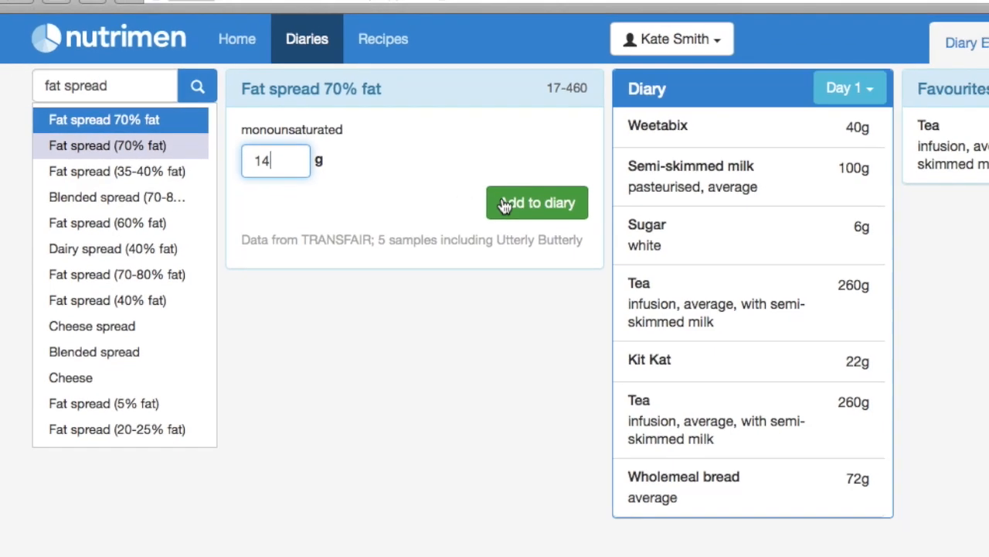
{"action": "key", "text": "Return"}
{"action": "left_click", "coordinate": [120, 88]}
{"action": "type", "text": "chedda"}
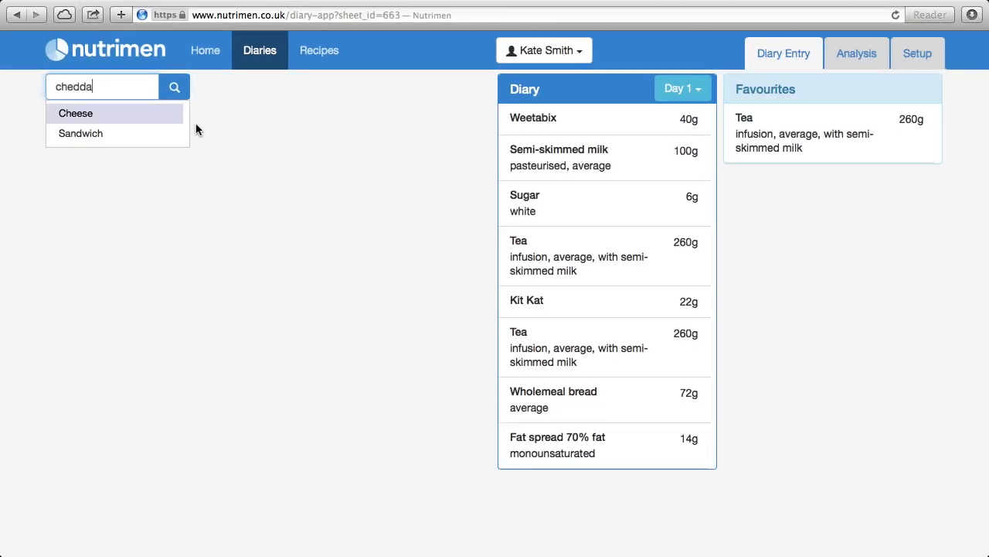
- Add 45 g of average Cheddar cheese to Day 1
{"action": "key", "text": "Return"}
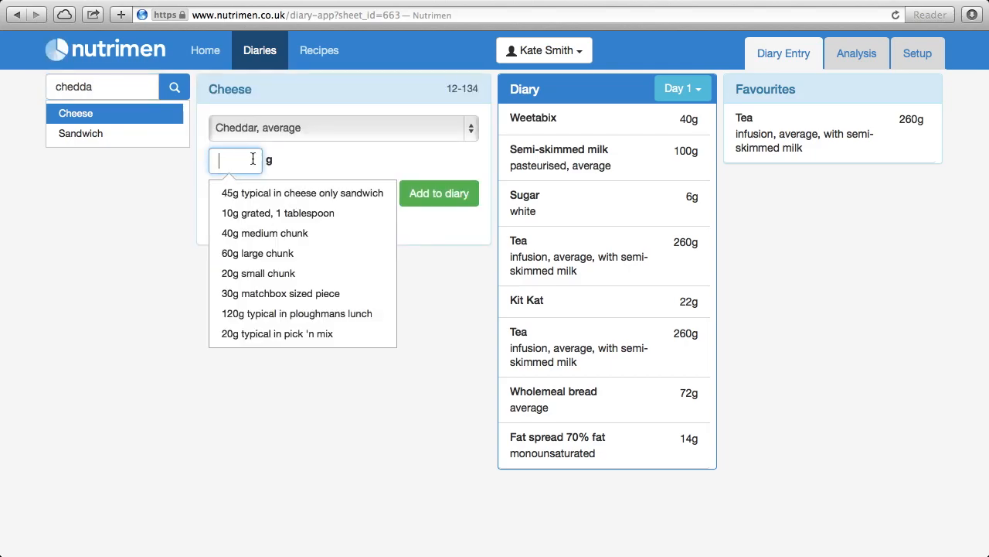
{"action": "left_click", "coordinate": [272, 195]}
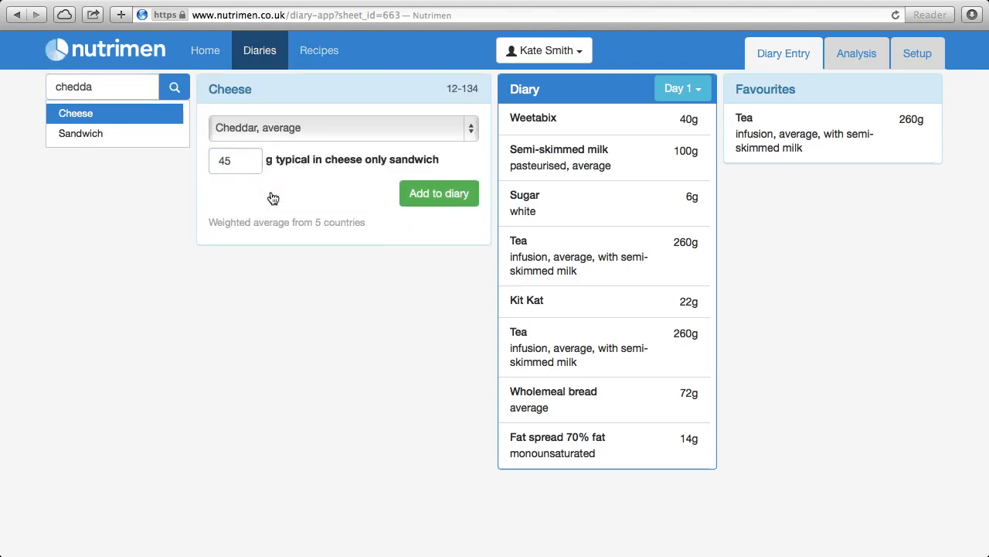
{"action": "left_click", "coordinate": [417, 195]}
- Add 40 g of sweet pickle, one tablespoon, to Day 1
{"action": "type", "text": "pickel"}
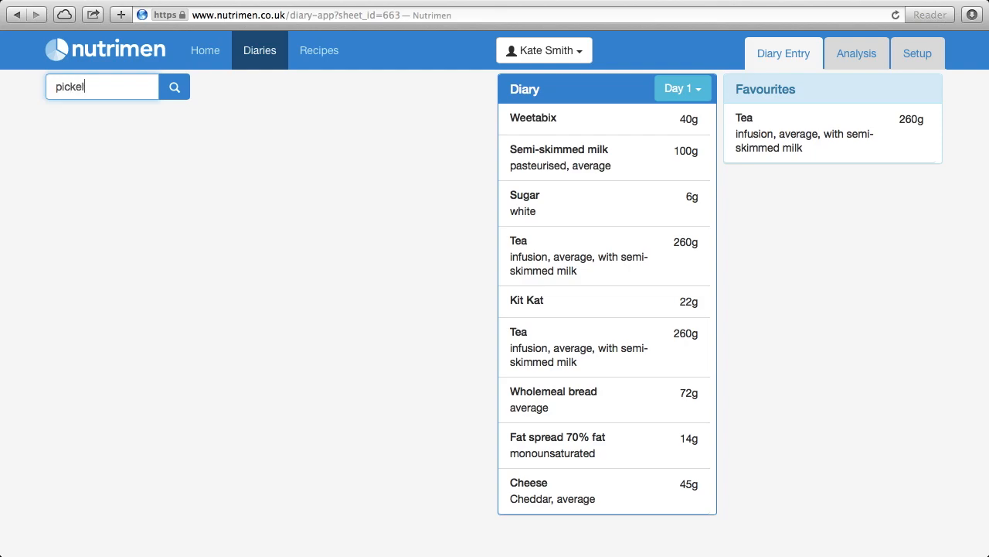
{"action": "key", "text": "BackSpace"}
{"action": "key", "text": "BackSpace"}
{"action": "type", "text": "le"}
{"action": "key", "text": "Down"}
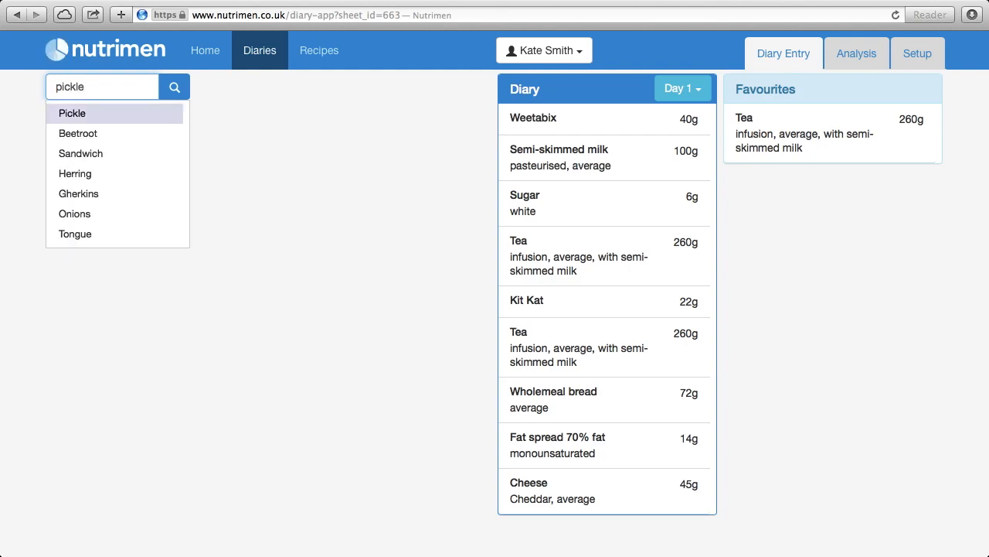
{"action": "key", "text": "Return"}
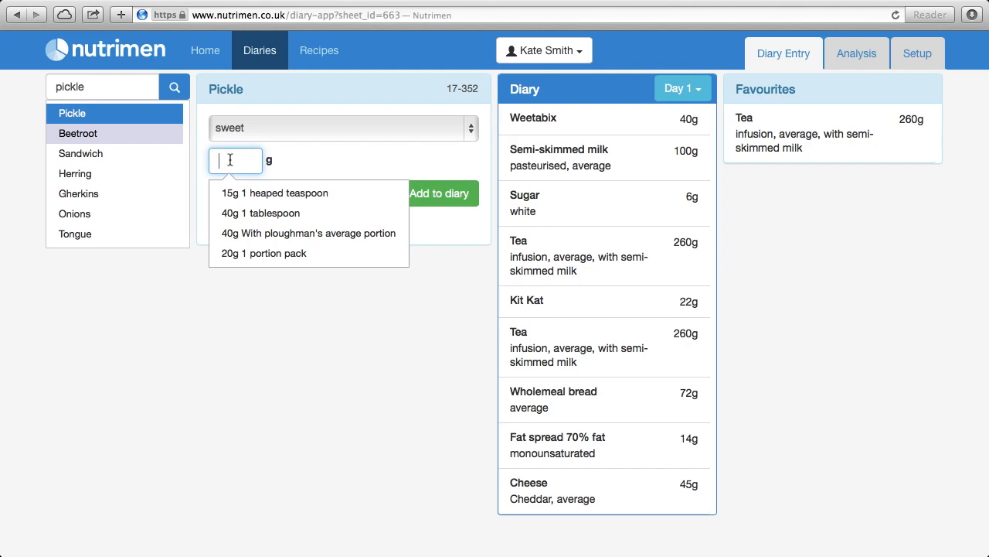
{"action": "left_click", "coordinate": [255, 212]}
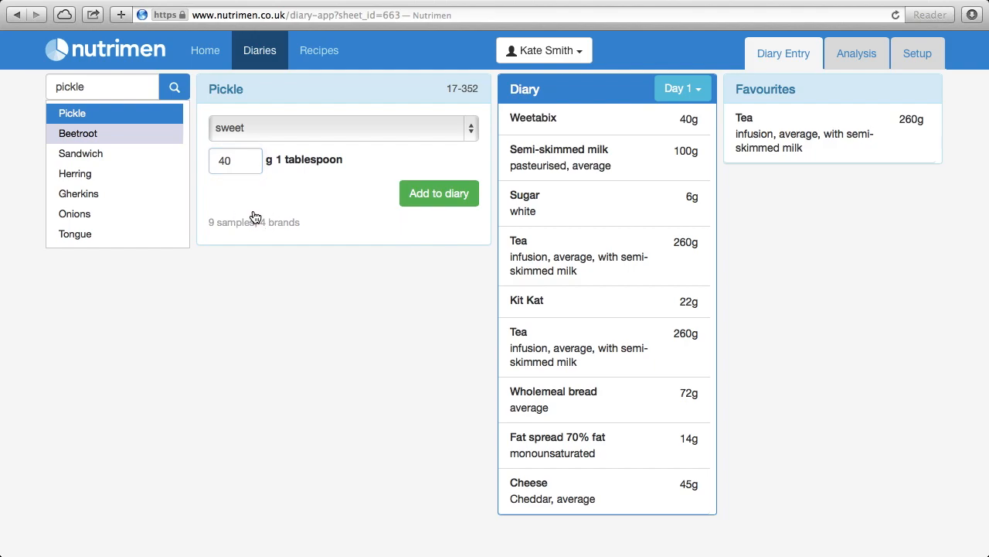
{"action": "left_click", "coordinate": [421, 197]}
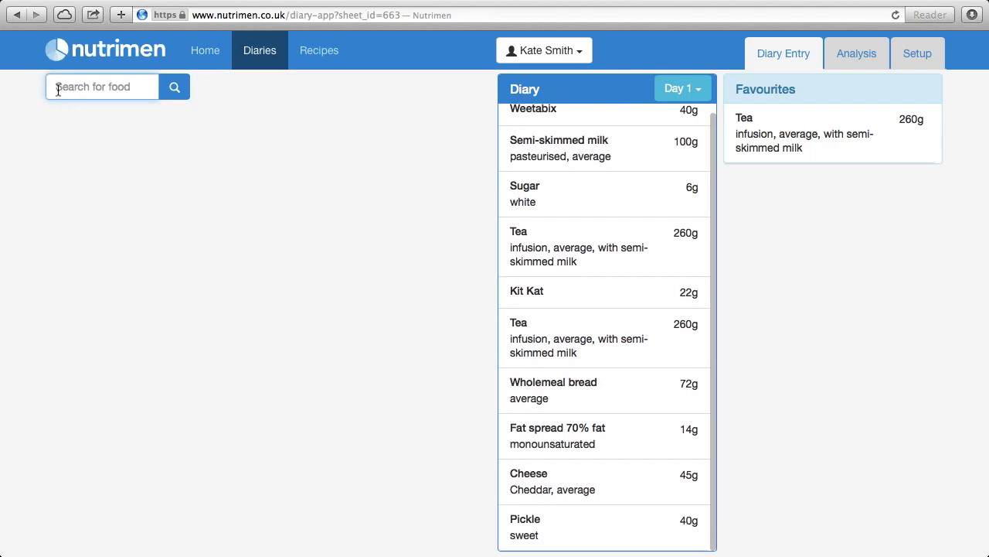
- Add a 32.5g individual pack of average potato crisps
{"action": "type", "text": "crisp"}
{"action": "key", "text": "Down"}
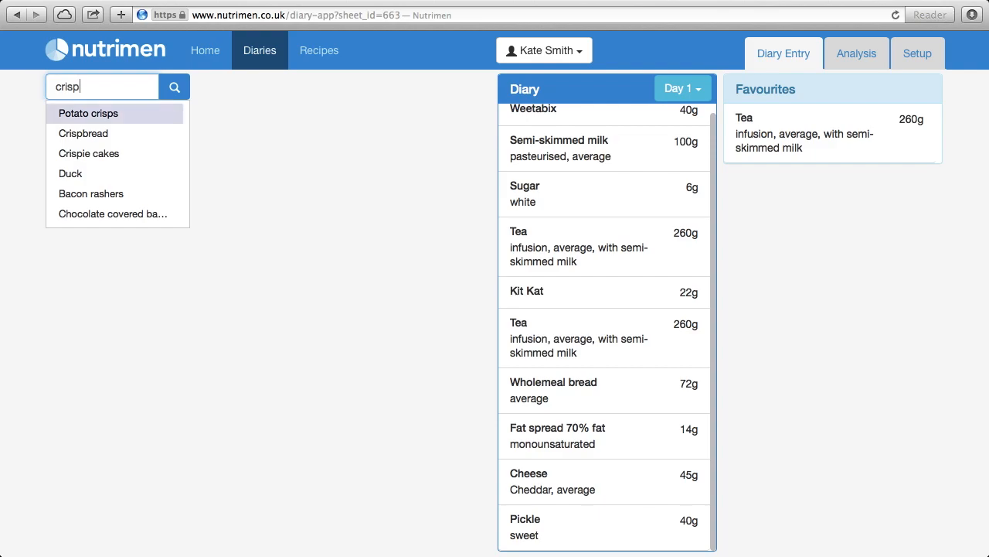
{"action": "key", "text": "Return"}
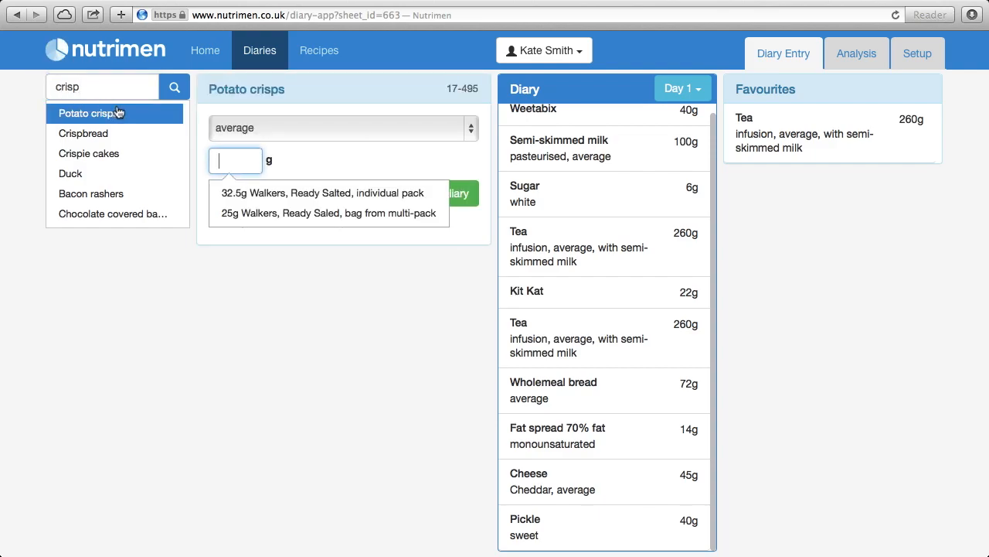
{"action": "left_click", "coordinate": [263, 193]}
{"action": "left_click", "coordinate": [438, 193]}
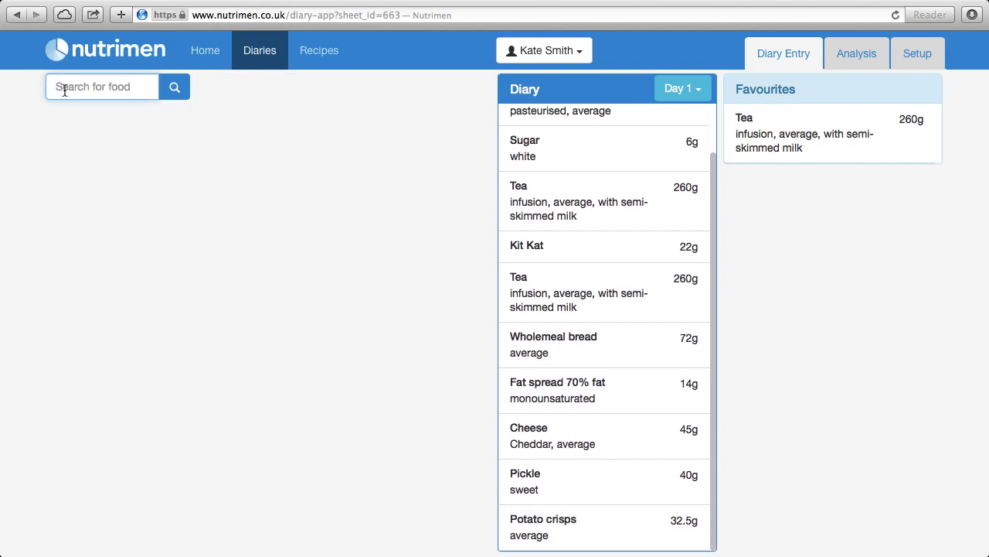
- Add 100 g of bananas, one raw medium banana
{"action": "type", "text": "banana"}
{"action": "key", "text": "Down"}
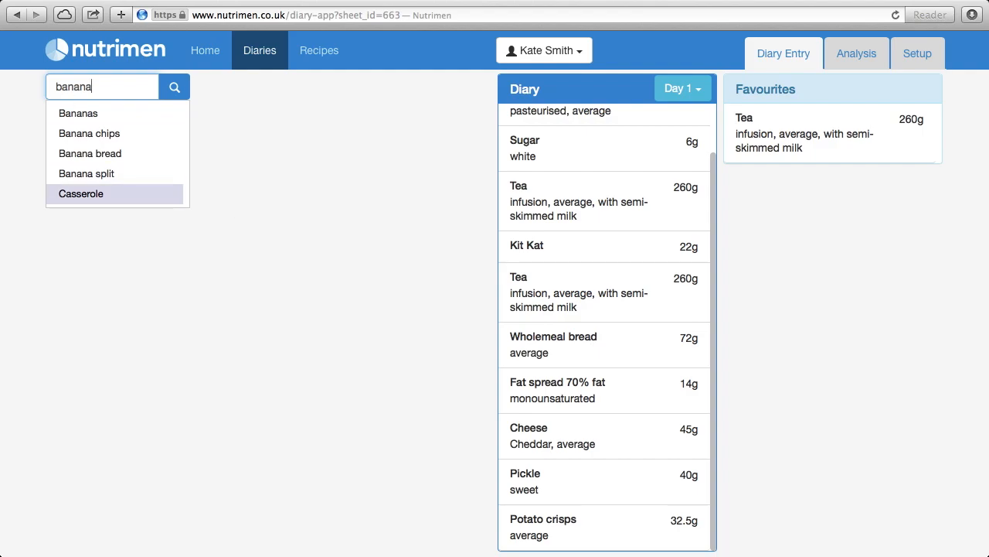
{"action": "key", "text": "Up"}
{"action": "key", "text": "Up"}
{"action": "key", "text": "Up"}
{"action": "key", "text": "Up"}
{"action": "key", "text": "Return"}
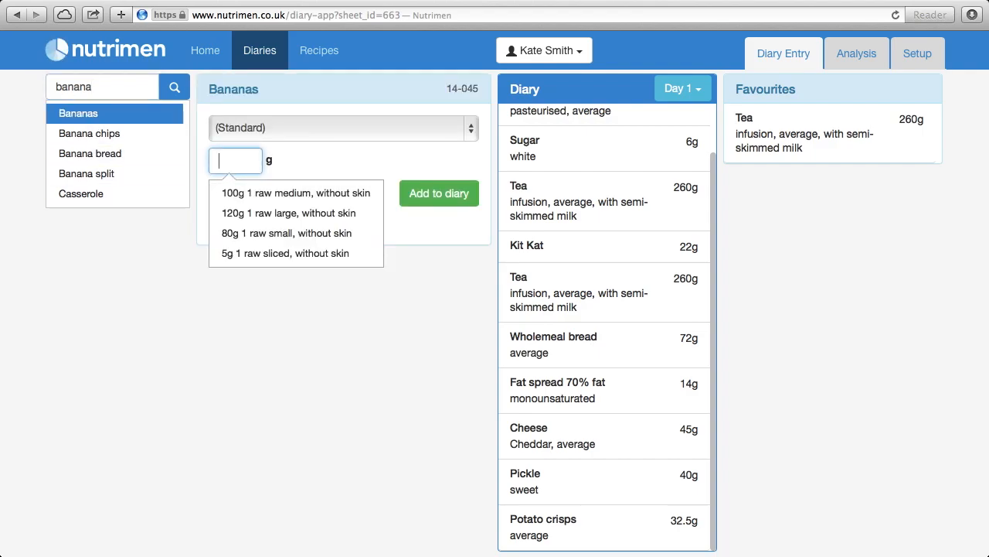
{"action": "left_click", "coordinate": [291, 193]}
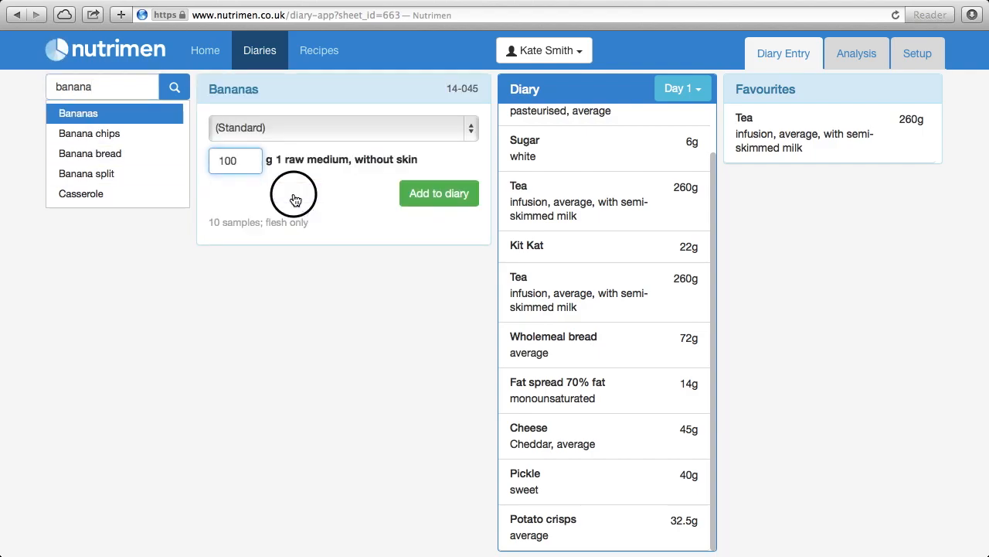
{"action": "left_click", "coordinate": [421, 194]}
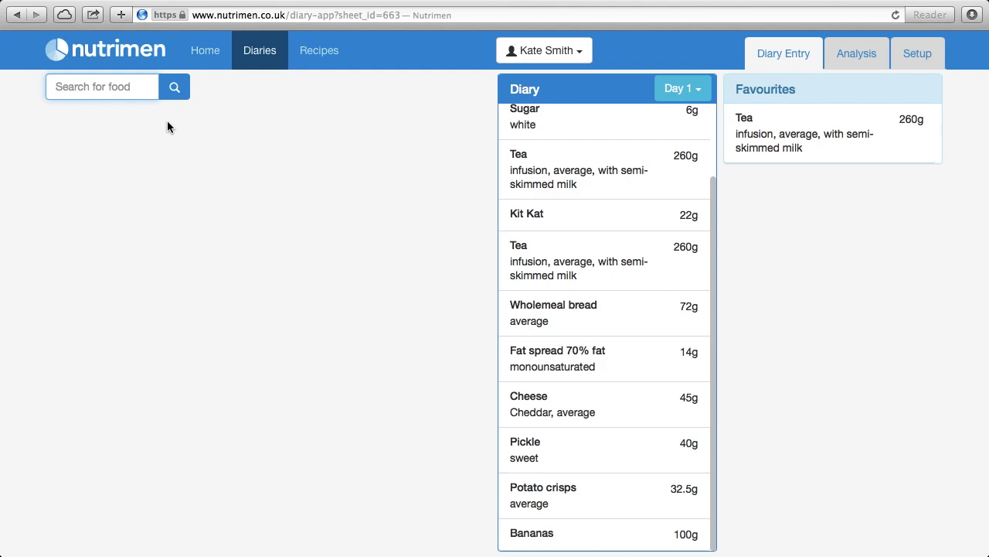
- Add a 150g twinpot, thick and creamy yogurt with fruit to the diary
{"action": "type", "text": "yoghurt"}
{"action": "key", "text": "Down"}
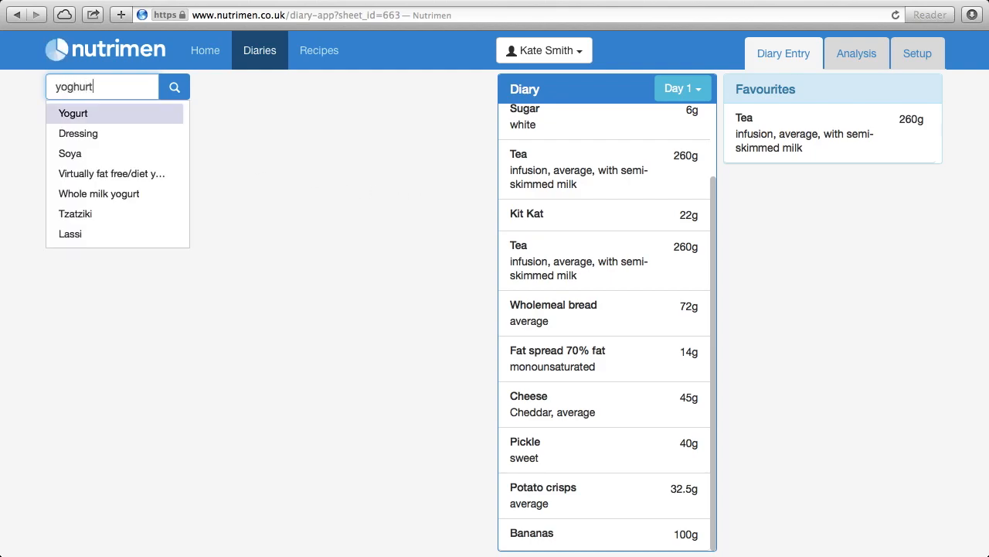
{"action": "key", "text": "Return"}
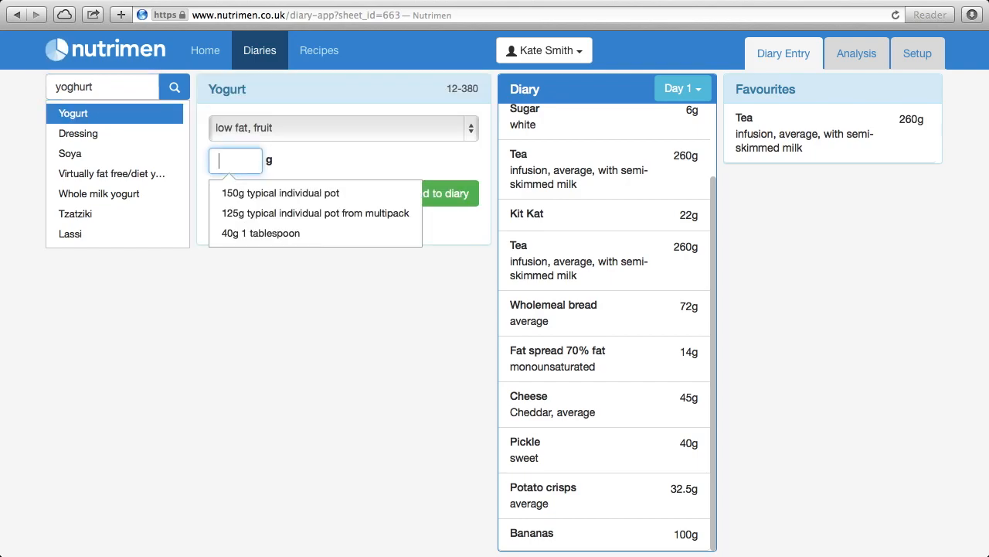
{"action": "left_click", "coordinate": [473, 131]}
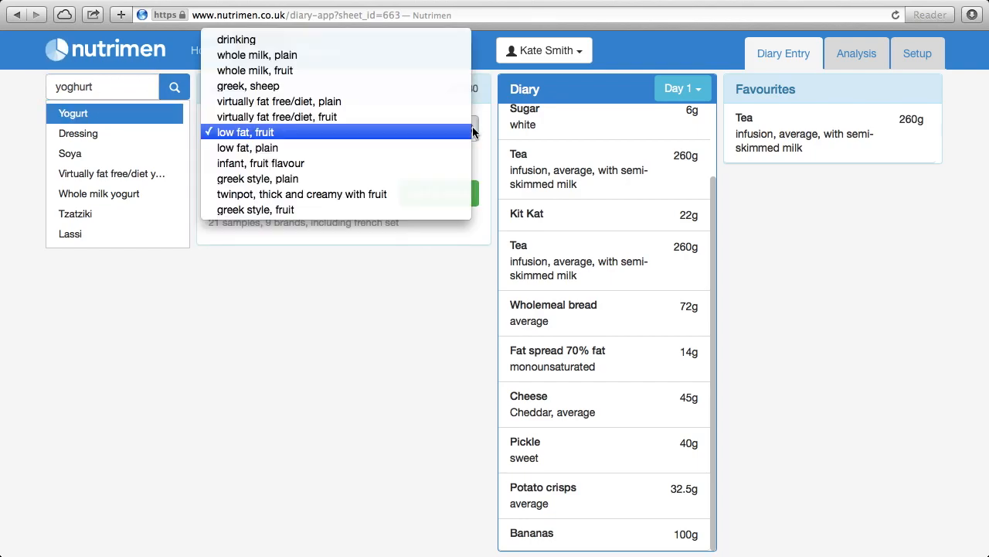
{"action": "left_click", "coordinate": [347, 194]}
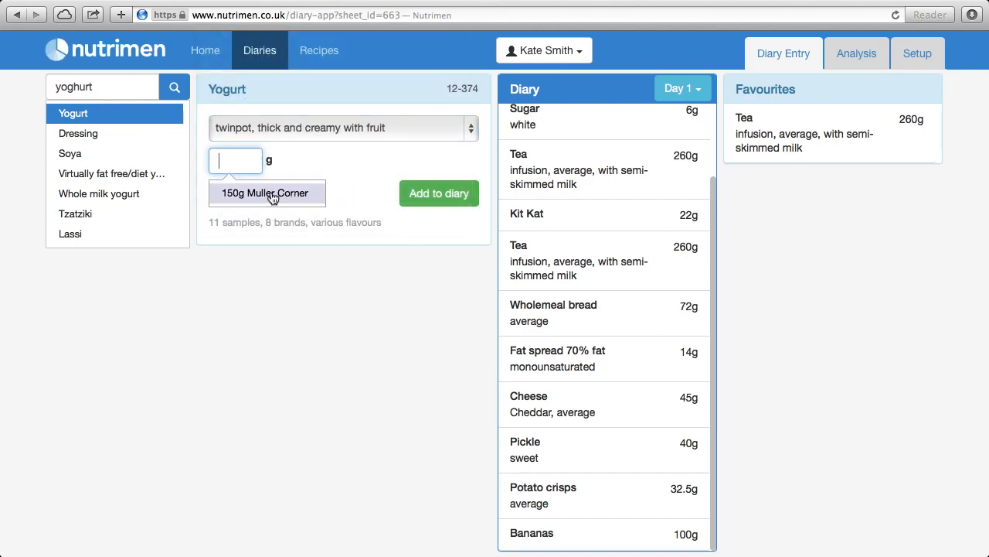
{"action": "left_click", "coordinate": [273, 195]}
{"action": "left_click", "coordinate": [437, 199]}
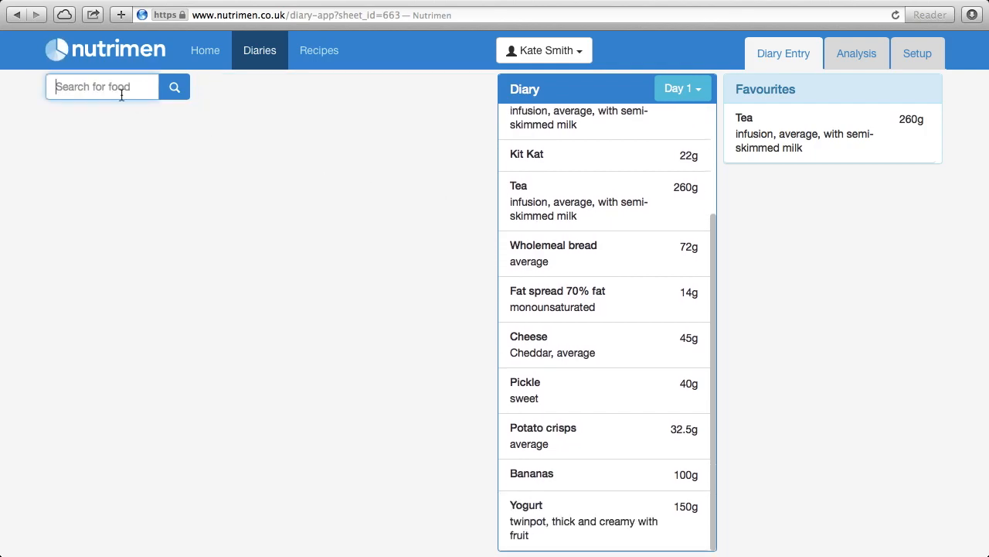
- Switch Cola from diet to standard and add one 330g can
{"action": "type", "text": "co"}
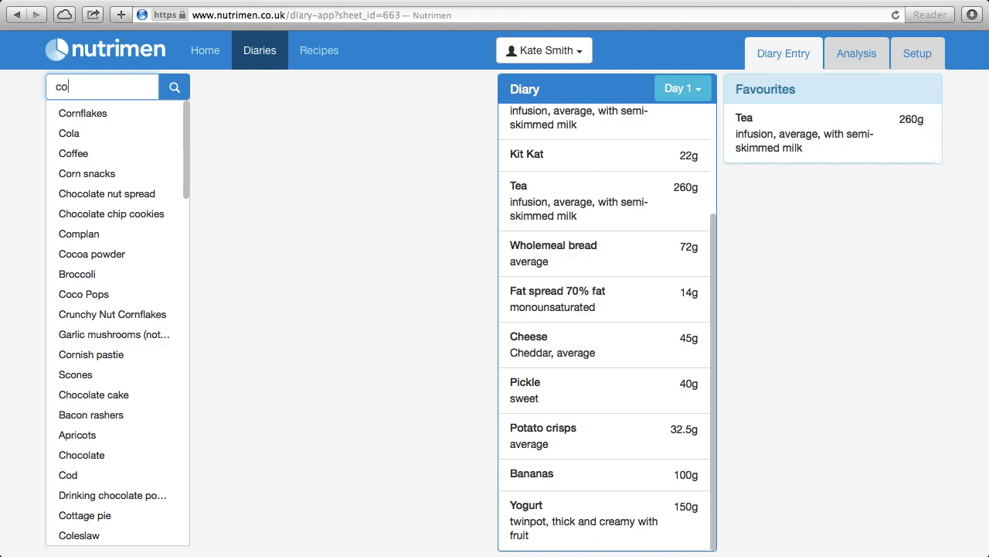
{"action": "key", "text": "Down"}
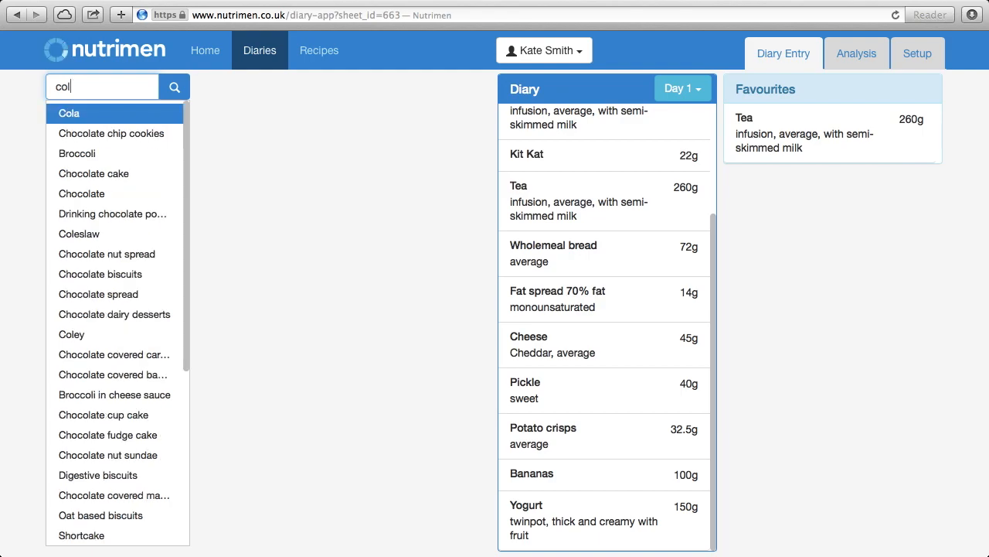
{"action": "key", "text": "Return"}
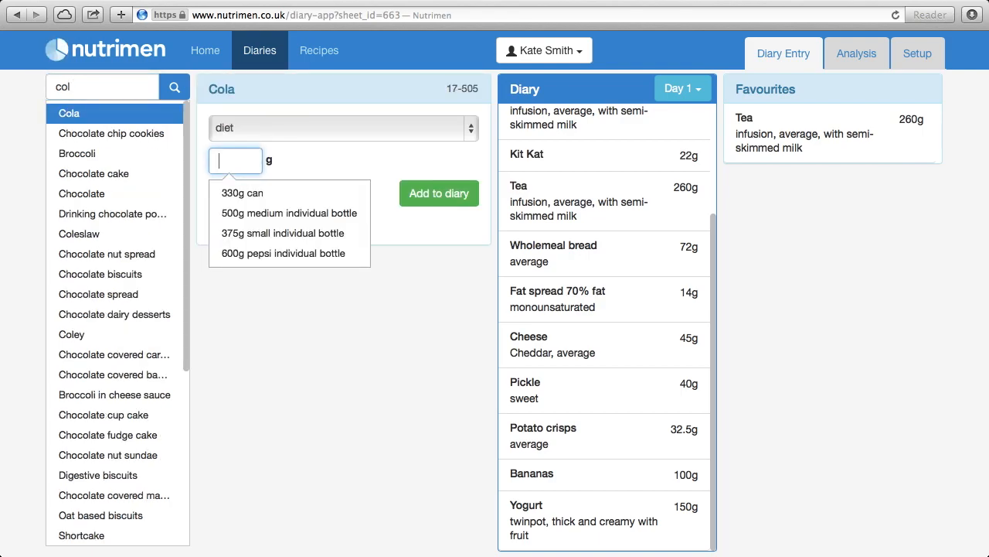
{"action": "left_click", "coordinate": [470, 134]}
{"action": "left_click", "coordinate": [369, 145]}
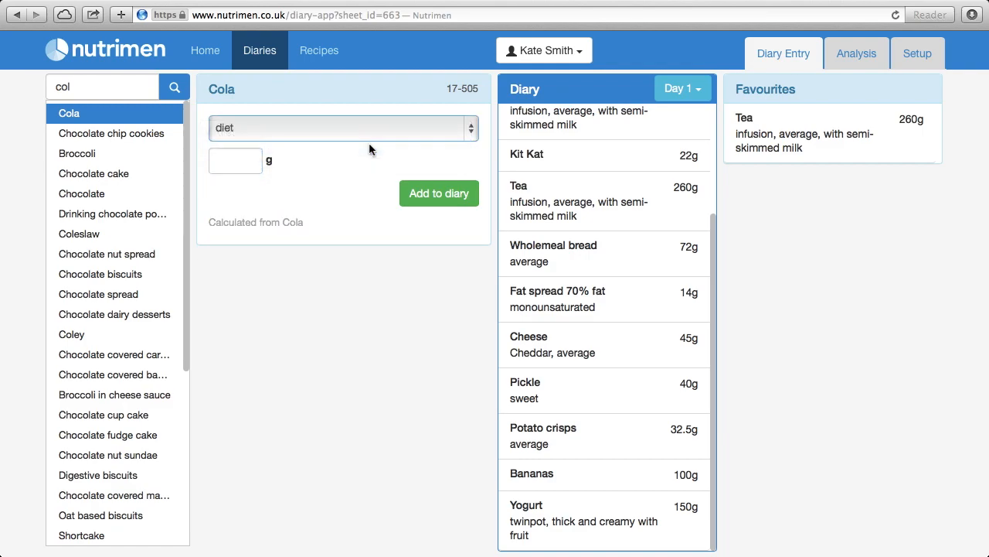
{"action": "left_click", "coordinate": [244, 193]}
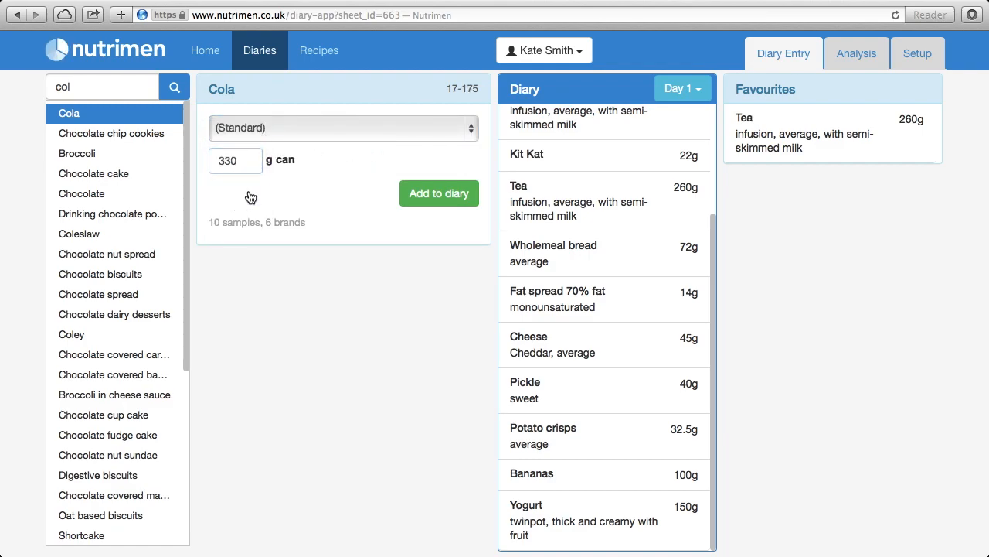
{"action": "left_click", "coordinate": [439, 197]}
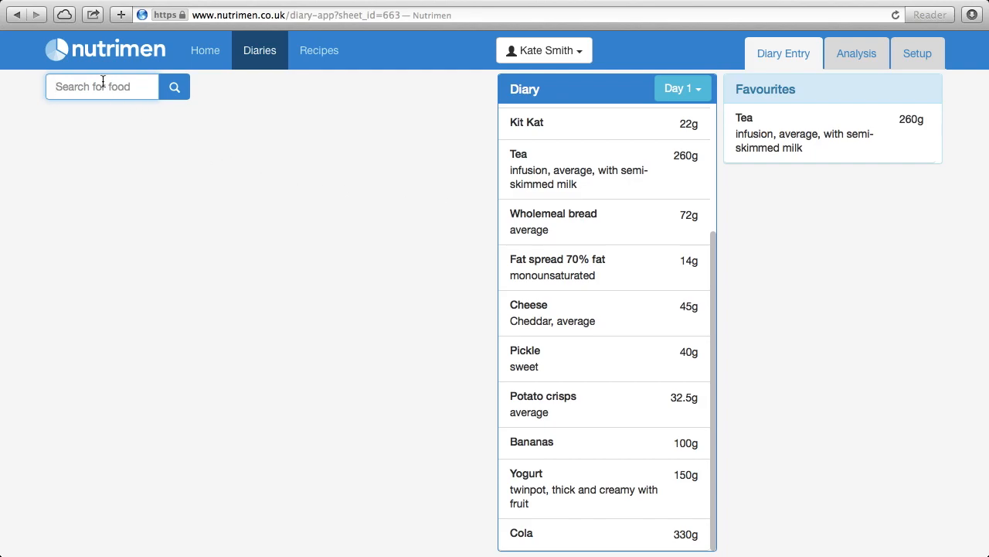
- Add the 420g average portion of homemade lasagne to the diary
{"action": "type", "text": "lasag"}
{"action": "key", "text": "Down"}
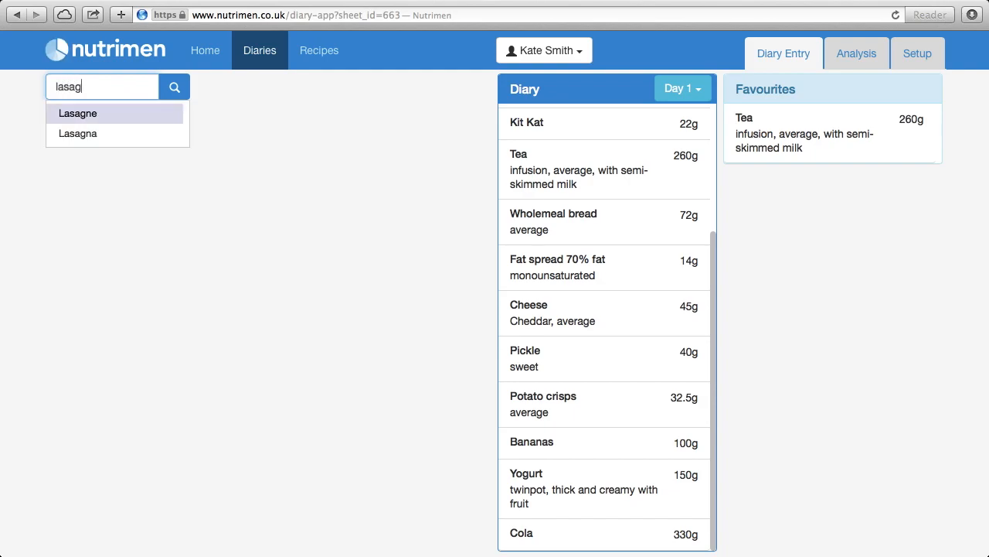
{"action": "key", "text": "Return"}
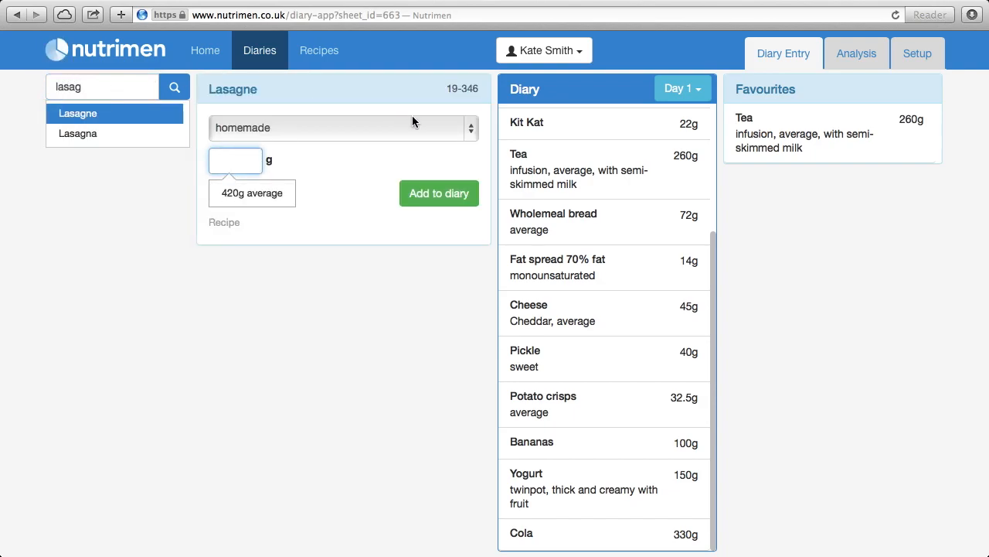
{"action": "left_click", "coordinate": [466, 132]}
{"action": "left_click", "coordinate": [409, 138]}
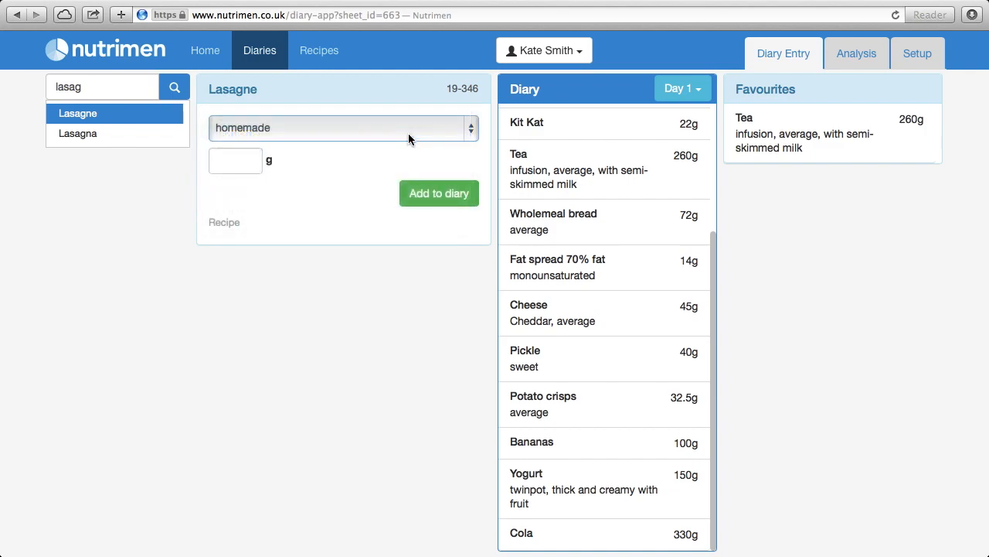
{"action": "left_click", "coordinate": [245, 160]}
{"action": "left_click", "coordinate": [258, 192]}
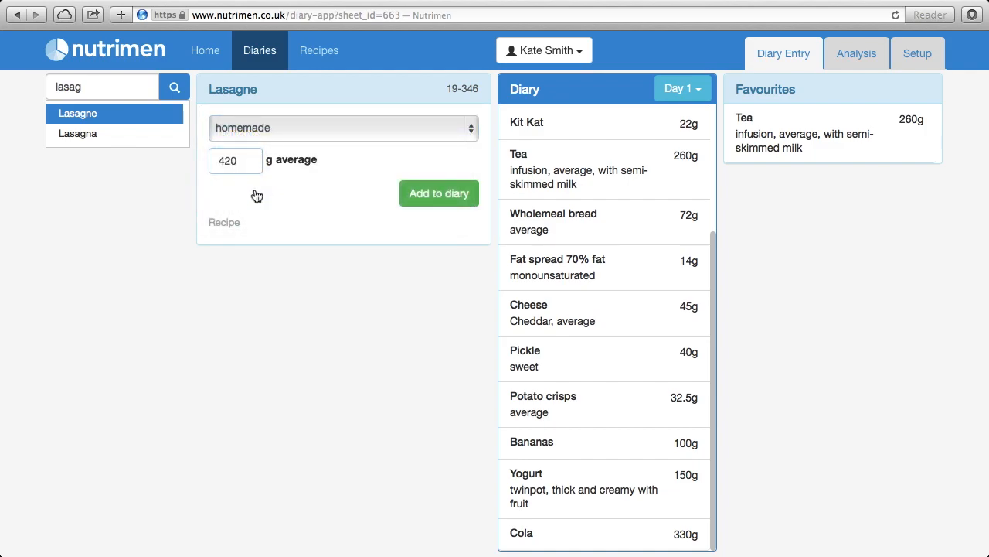
{"action": "left_click", "coordinate": [421, 194]}
- Add 60g of frozen pre-packed garlic bread to the diary
{"action": "type", "text": "garlic"}
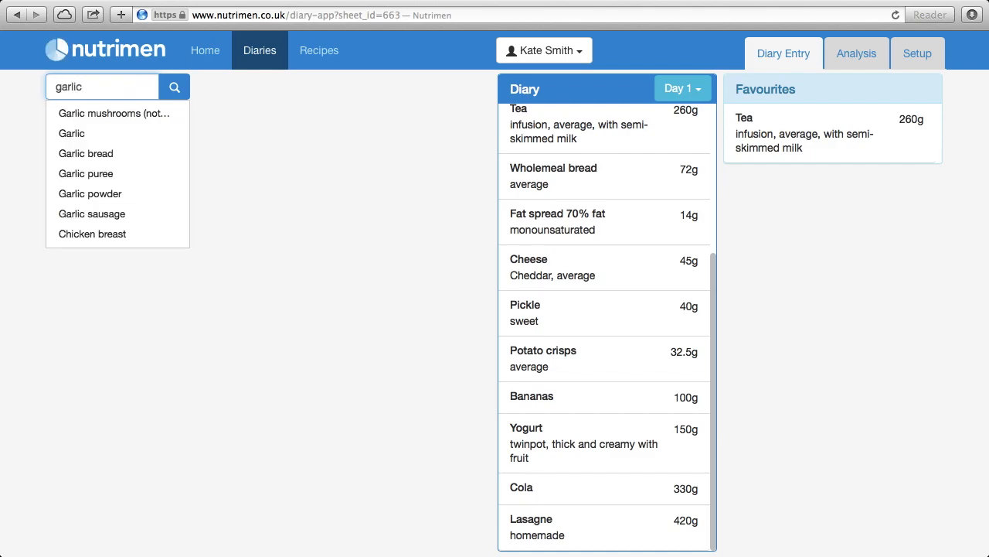
{"action": "key", "text": "Down"}
{"action": "key", "text": "Down"}
{"action": "key", "text": "Down"}
{"action": "key", "text": "Return"}
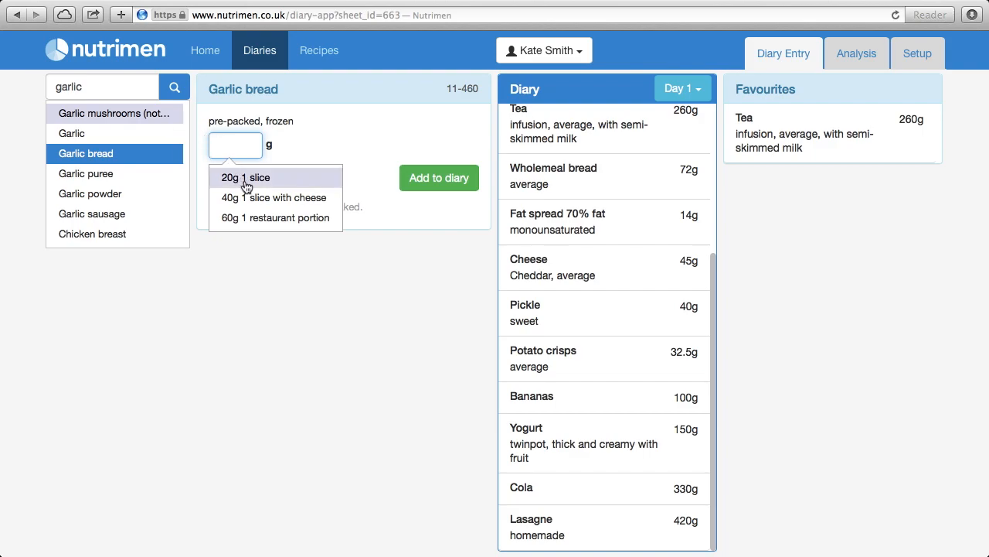
{"action": "type", "text": "60"}
{"action": "left_click", "coordinate": [422, 180]}
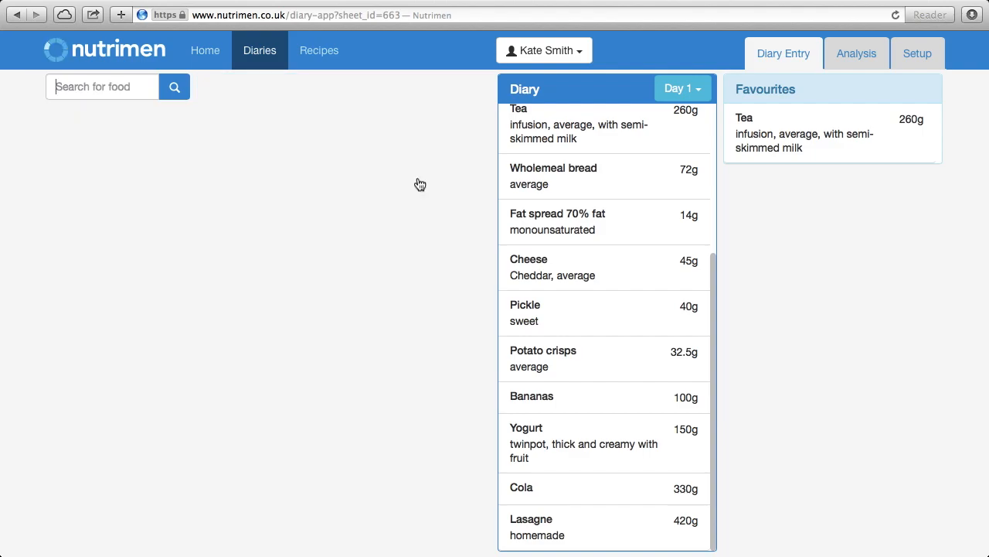
- Add 90g of retail coleslaw with mayonnaise to the diary
{"action": "type", "text": "coleslaw"}
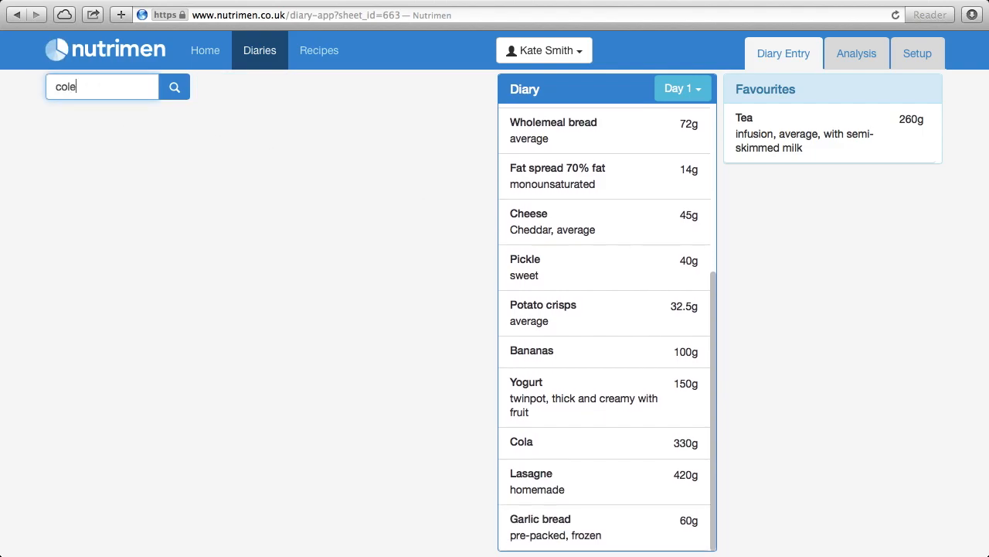
{"action": "key", "text": "Down"}
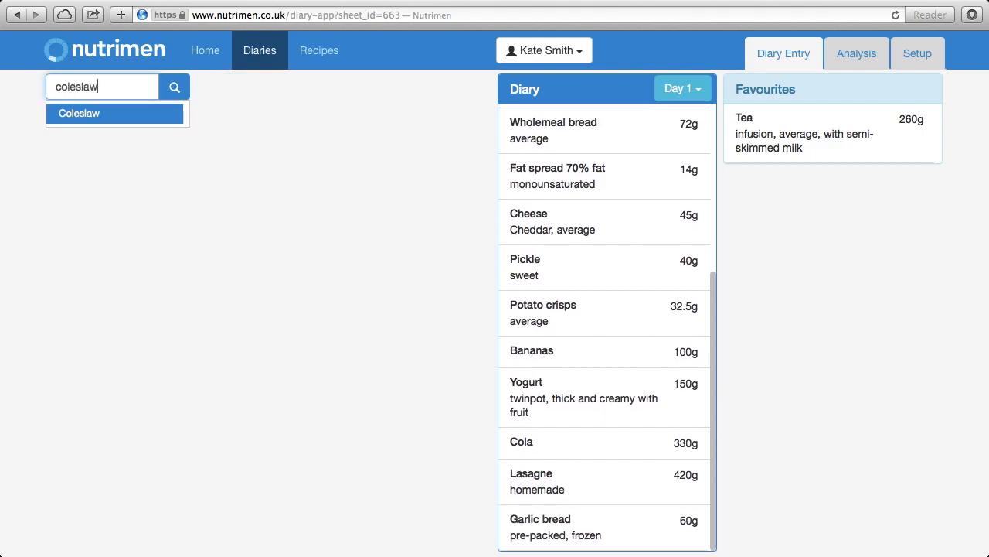
{"action": "key", "text": "Return"}
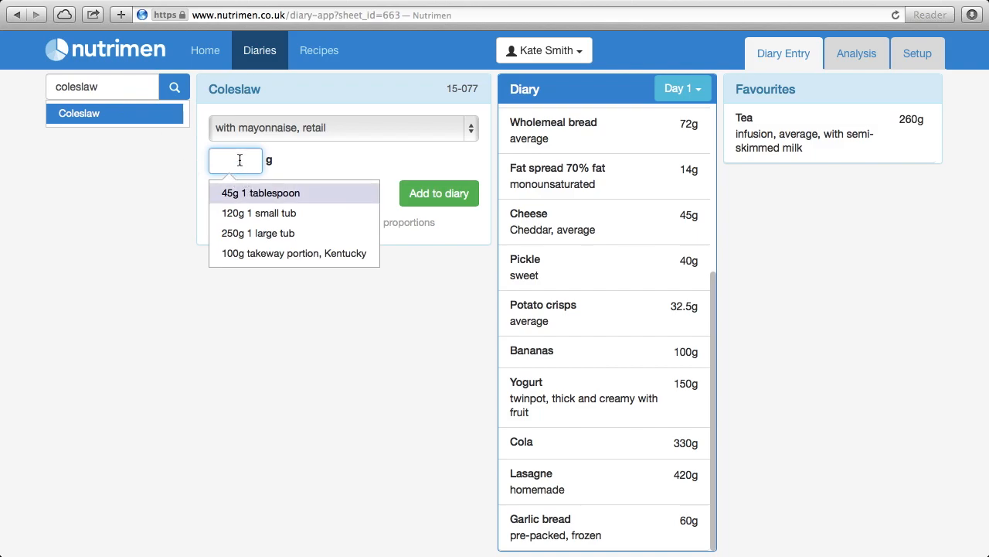
{"action": "type", "text": "90"}
{"action": "left_click", "coordinate": [457, 194]}
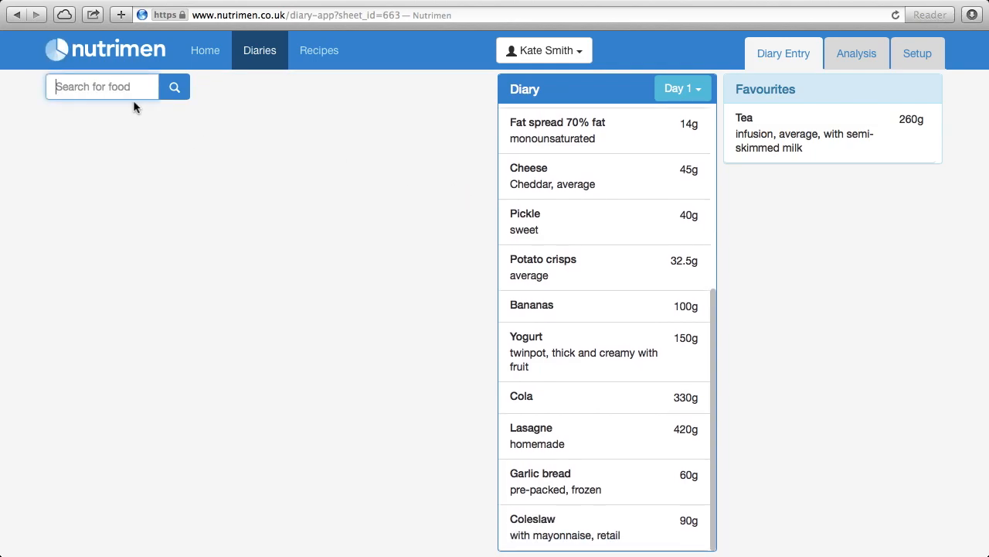
- Add a 60g typical slice of jam filled sponge cake to the diary
{"action": "type", "text": "spong"}
{"action": "key", "text": "Down"}
{"action": "key", "text": "Down"}
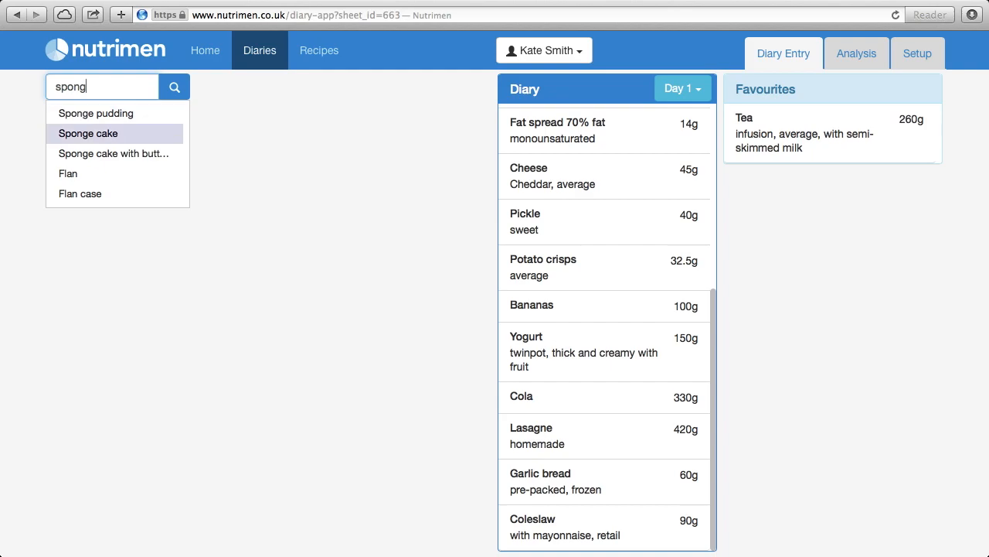
{"action": "key", "text": "Return"}
{"action": "left_click", "coordinate": [464, 128]}
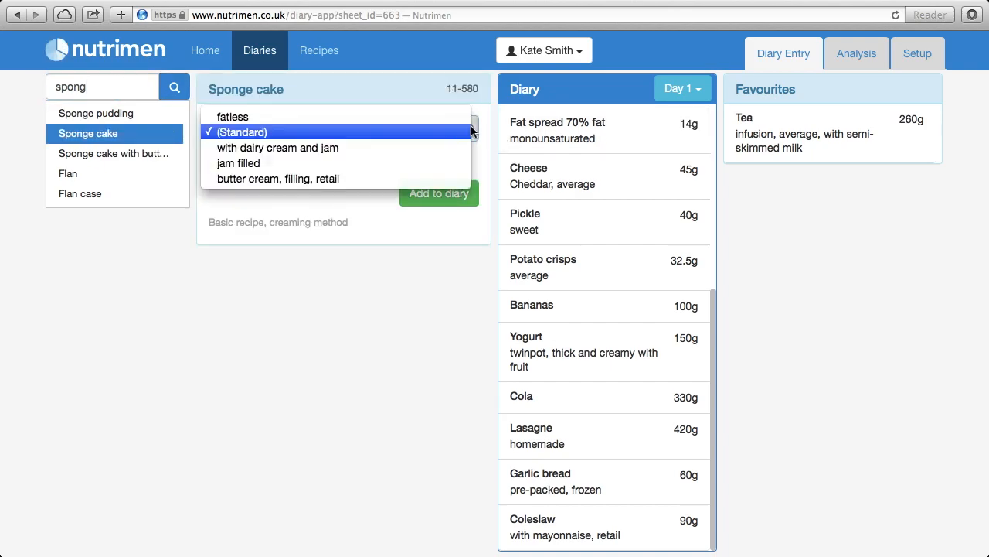
{"action": "left_click", "coordinate": [416, 162]}
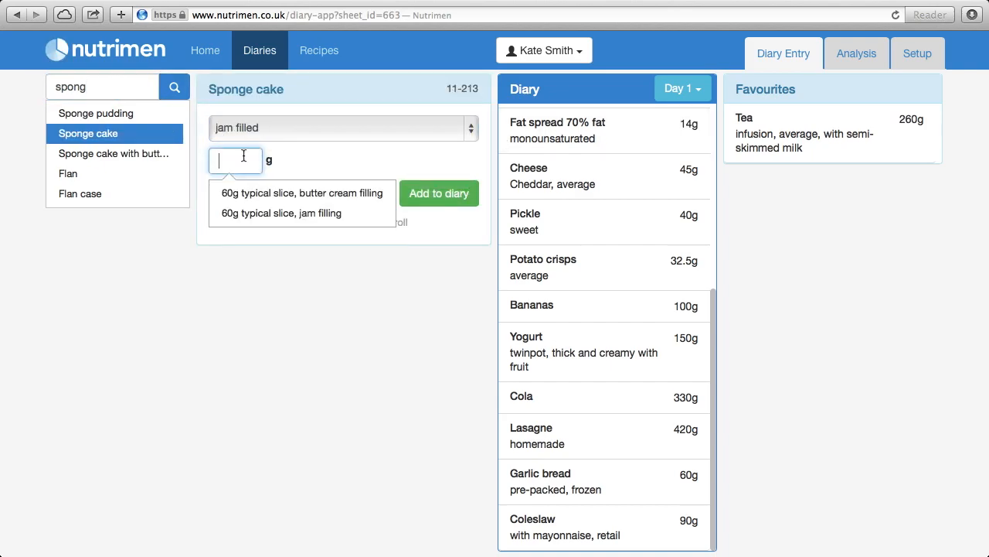
{"action": "left_click", "coordinate": [265, 215]}
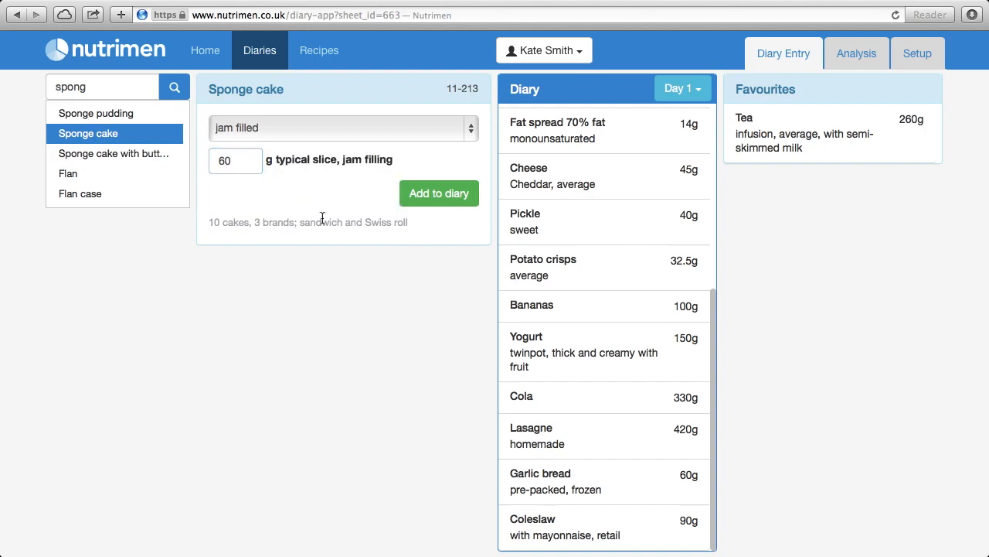
{"action": "left_click", "coordinate": [436, 194]}
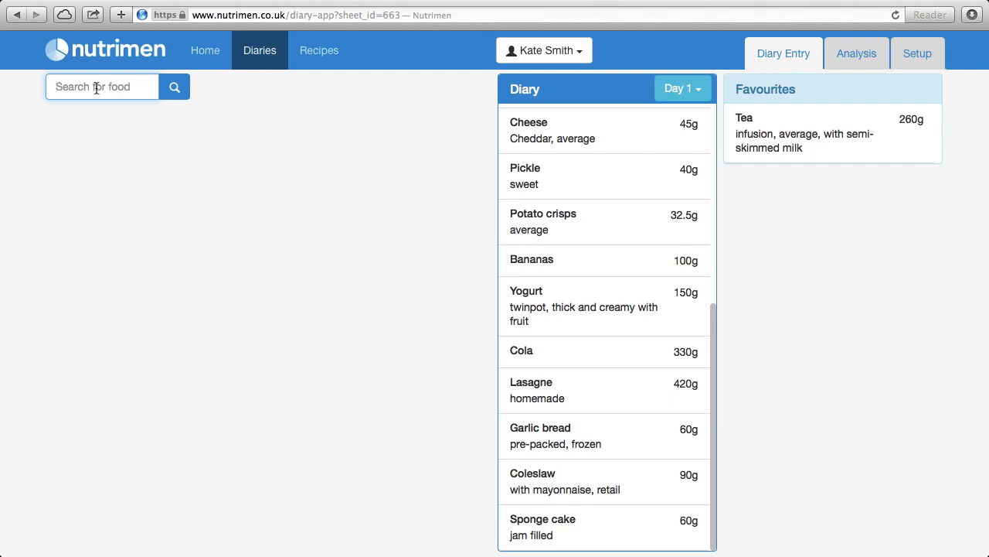
- Add 250g of red wine to the diary
{"action": "type", "text": "red wine"}
{"action": "key", "text": "Down"}
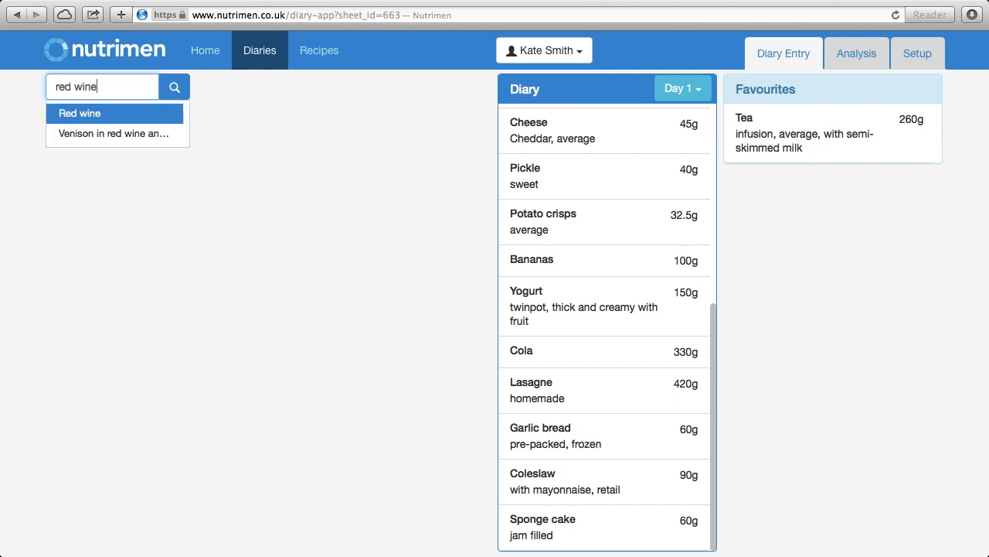
{"action": "key", "text": "Return"}
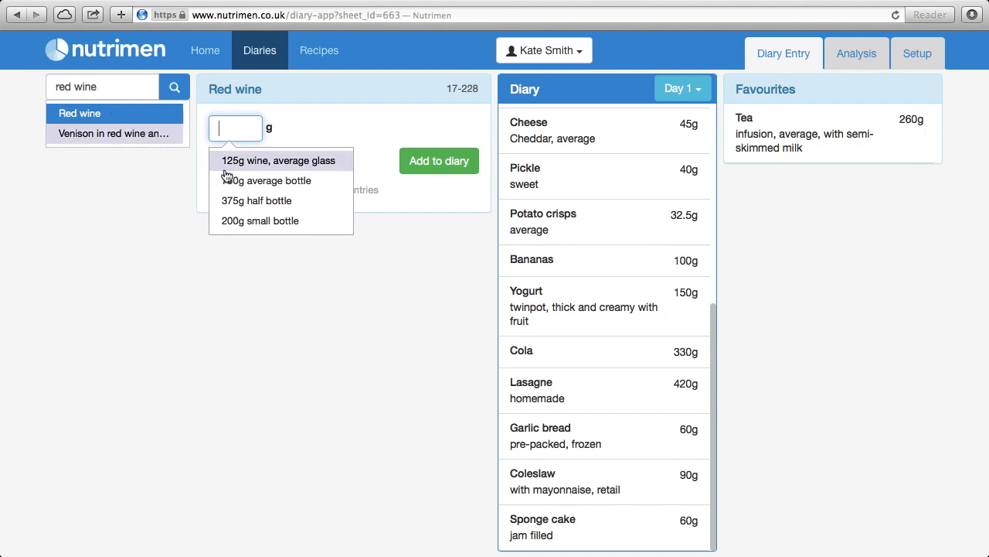
{"action": "type", "text": "250"}
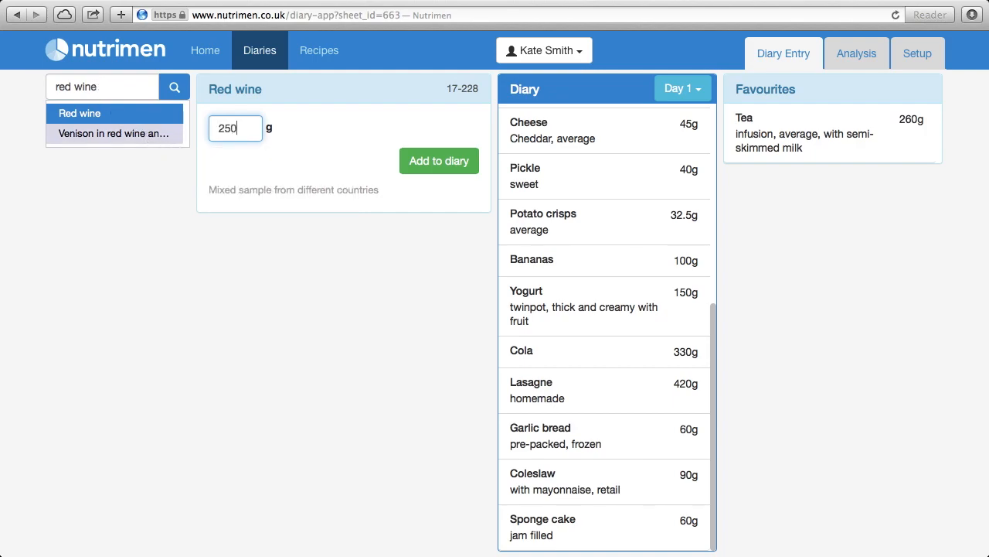
{"action": "left_click", "coordinate": [421, 165]}
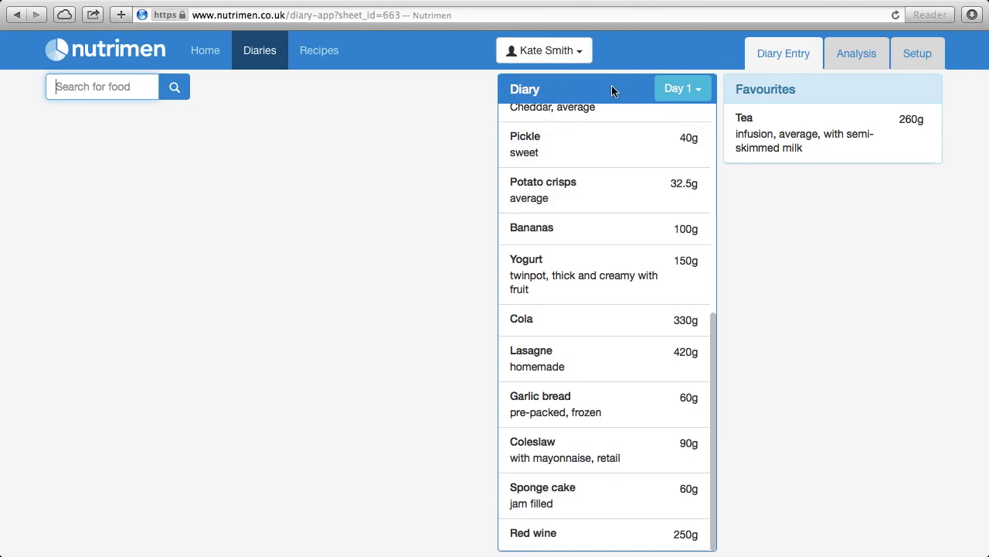
{"action": "mouse_move", "coordinate": [700, 239]}
{"action": "left_click_drag", "start_coordinate": [712, 339], "coordinate": [725, 386]}
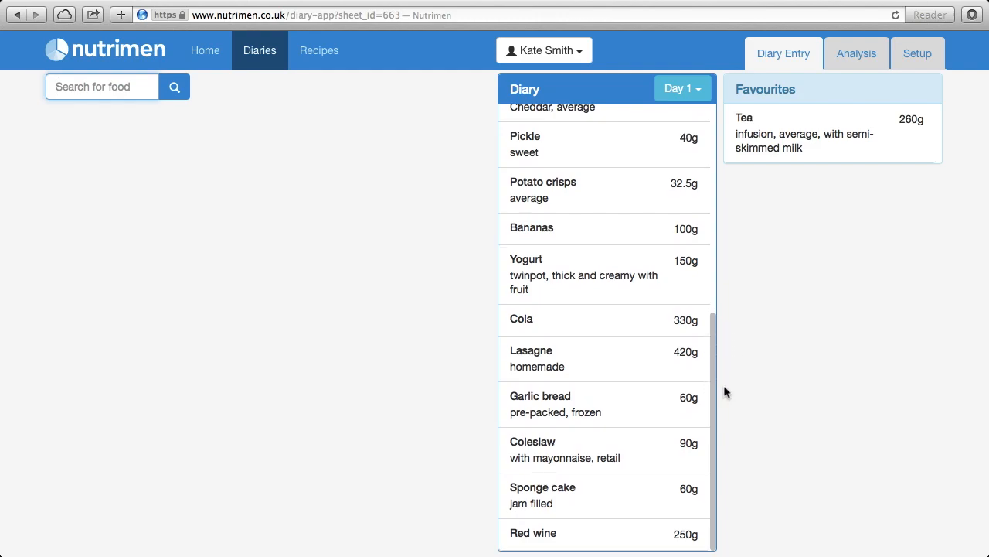